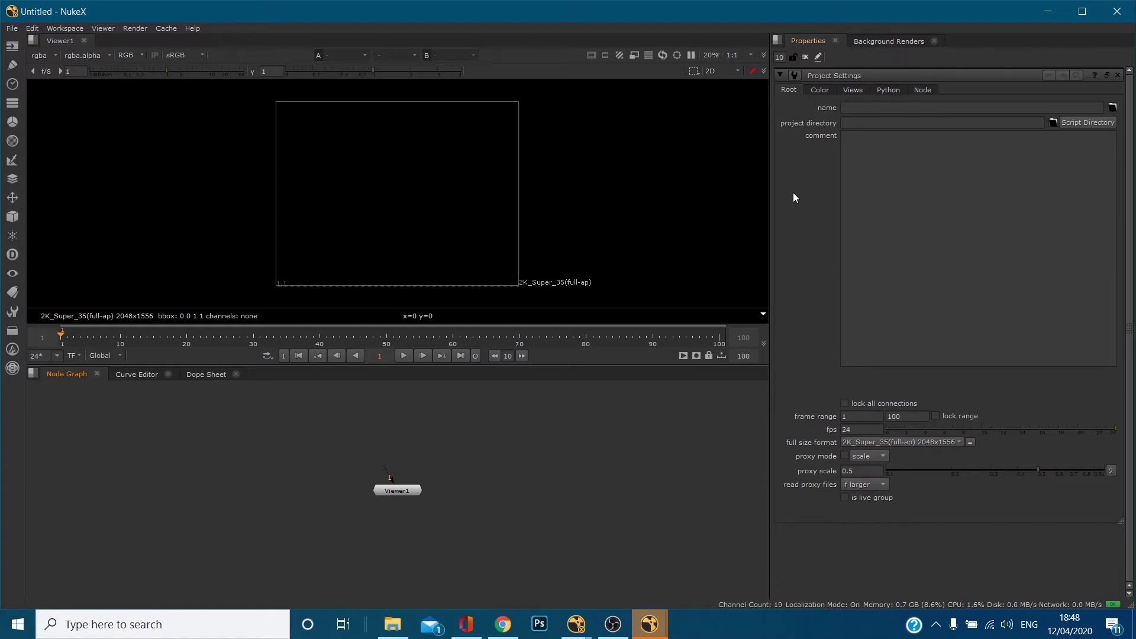
Reopen Project Settings (1–100, 24 fps, 2K_Super_35) after closing Viewer1's properties
left_click(1117, 75)
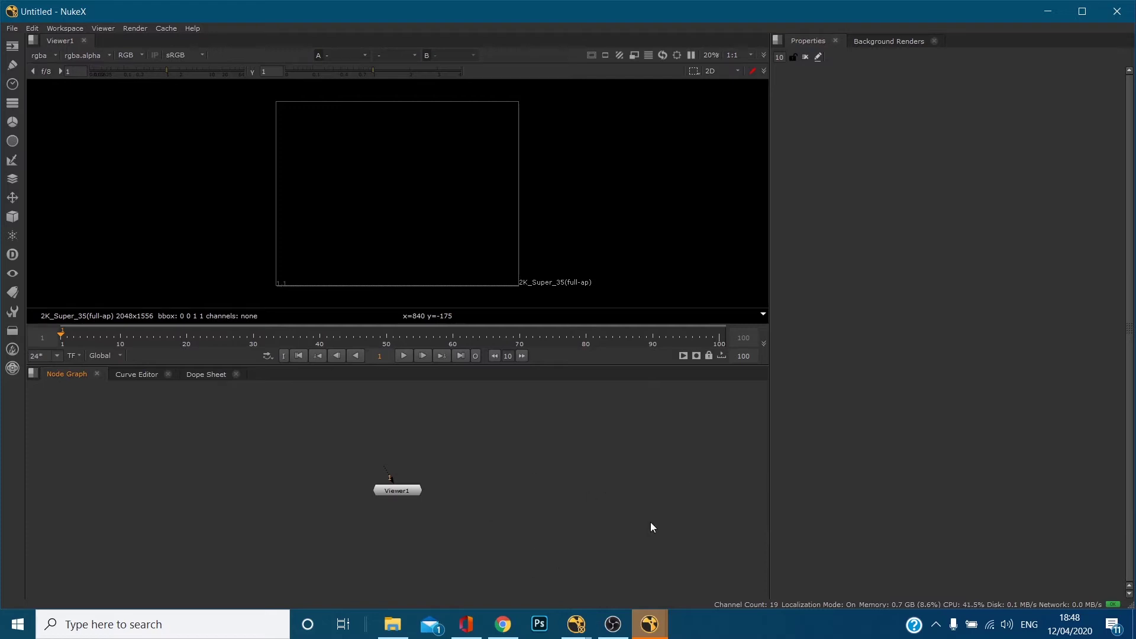
key("s")
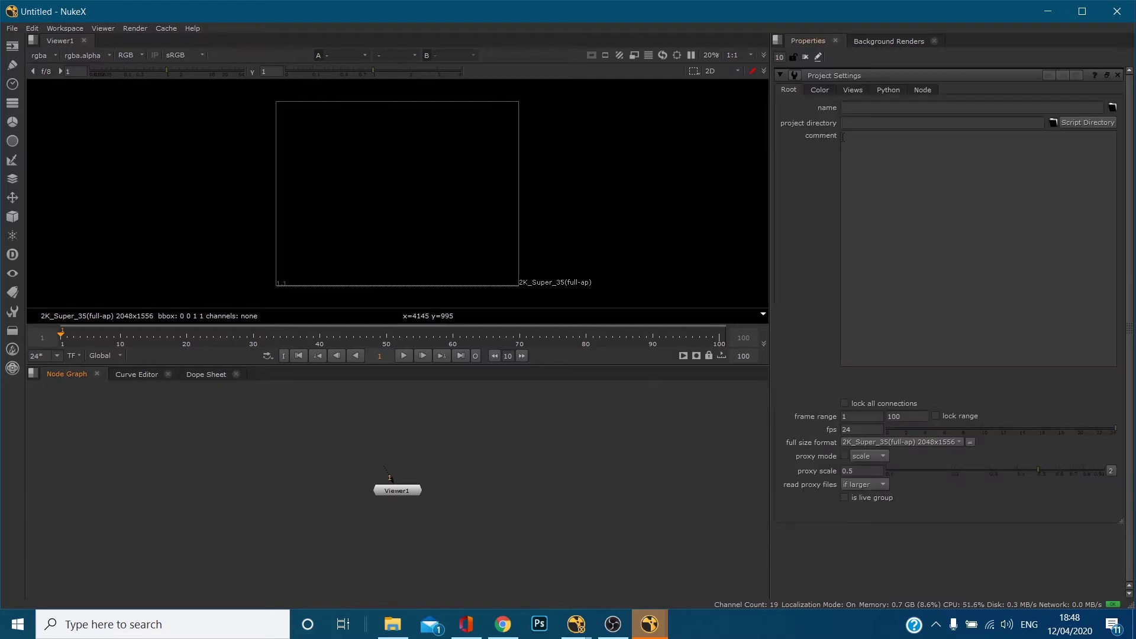
left_click(1117, 75)
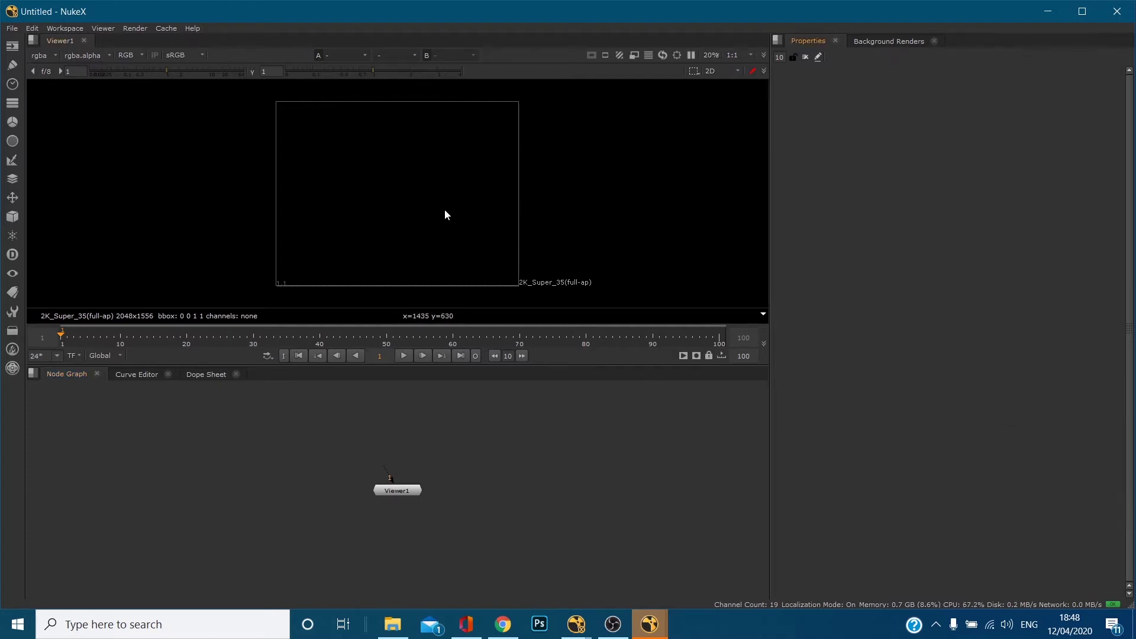
key("s")
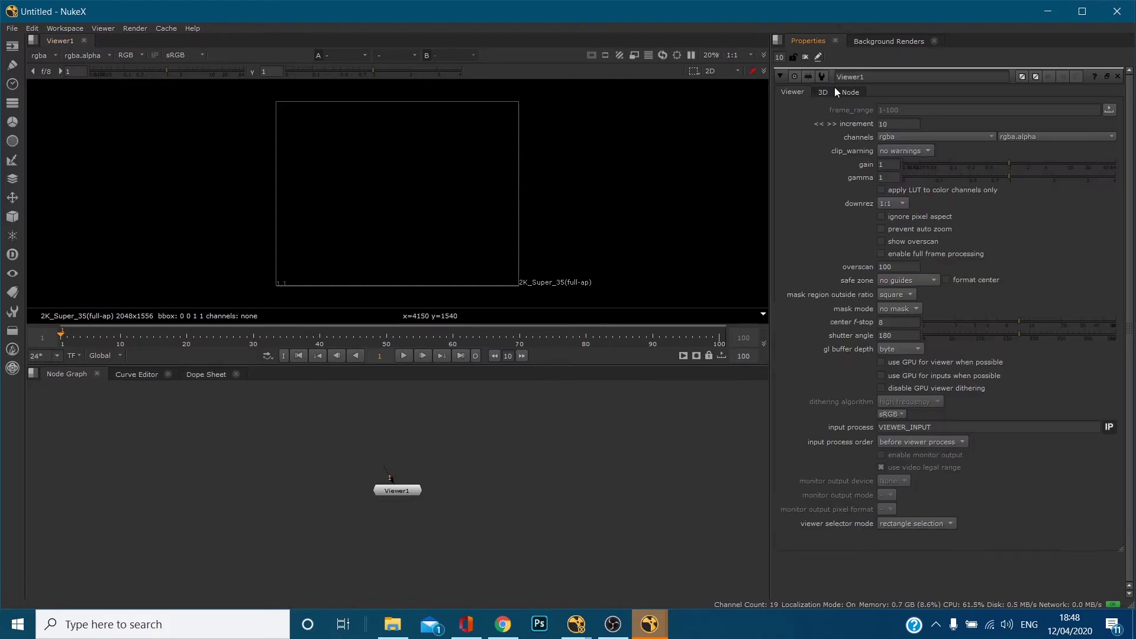
left_click(1121, 82)
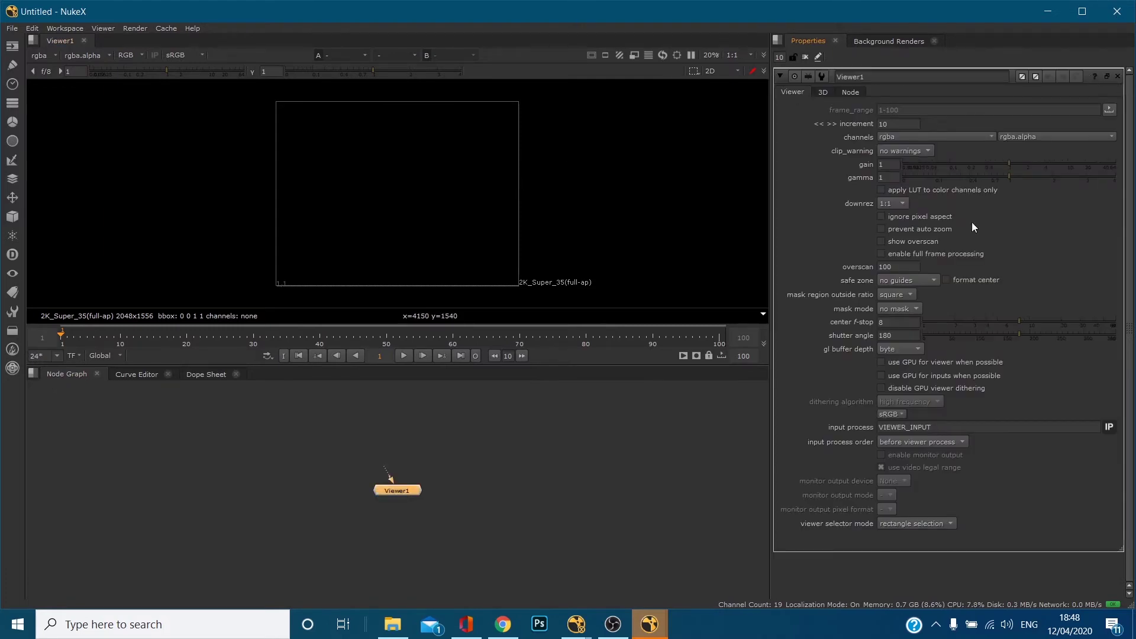
left_click(1119, 77)
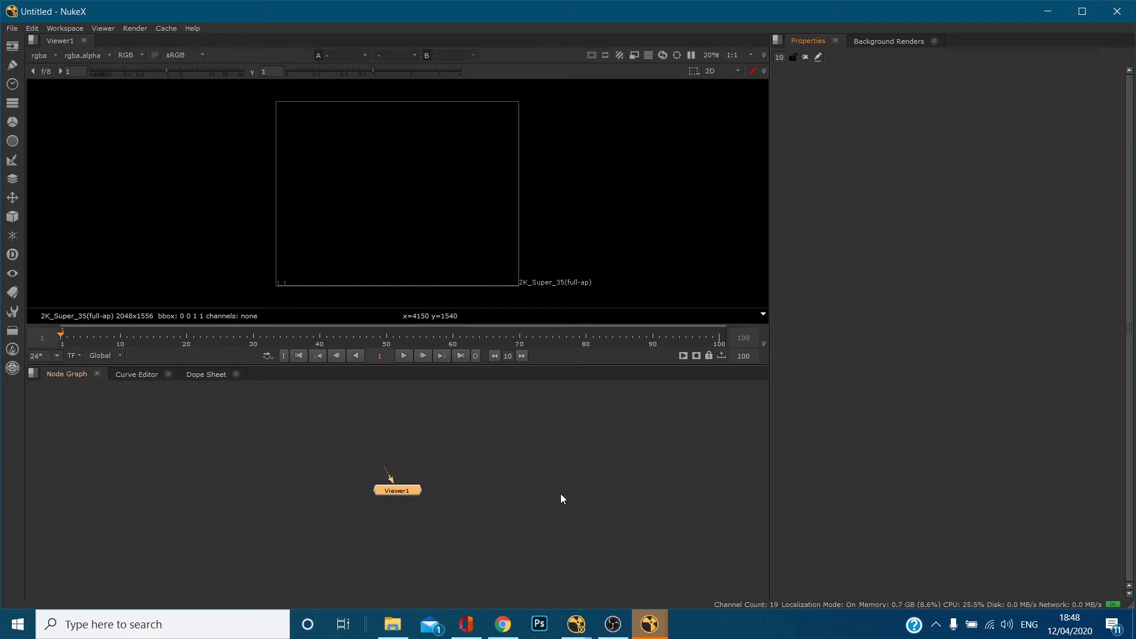
key("s")
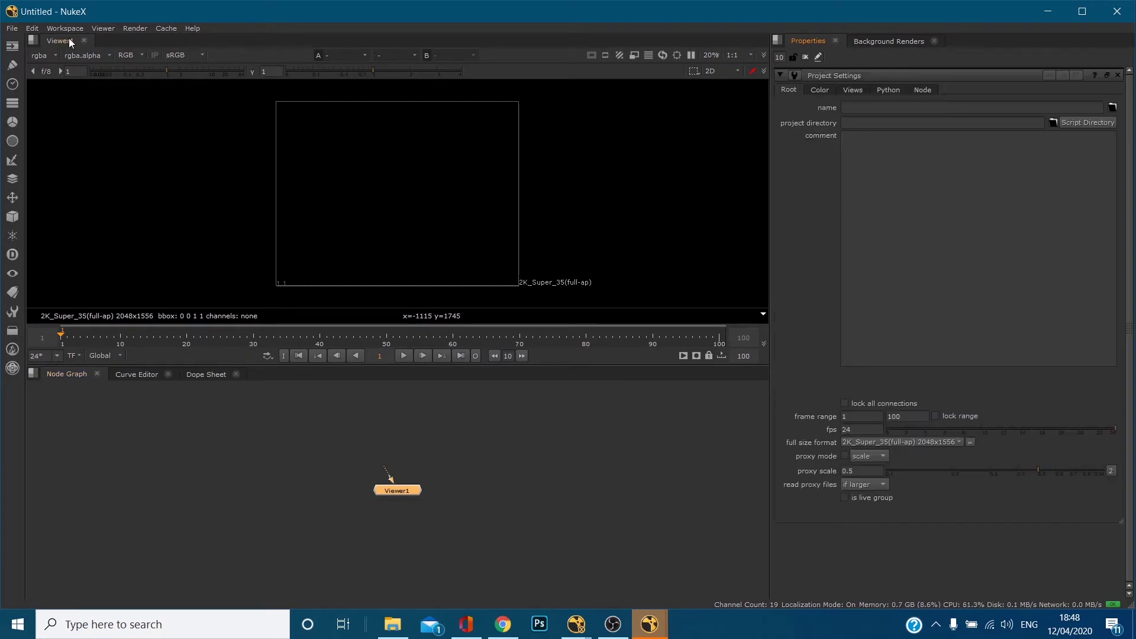
Enter shot_01 as the project name in Edit > Project Settings
left_click(31, 27)
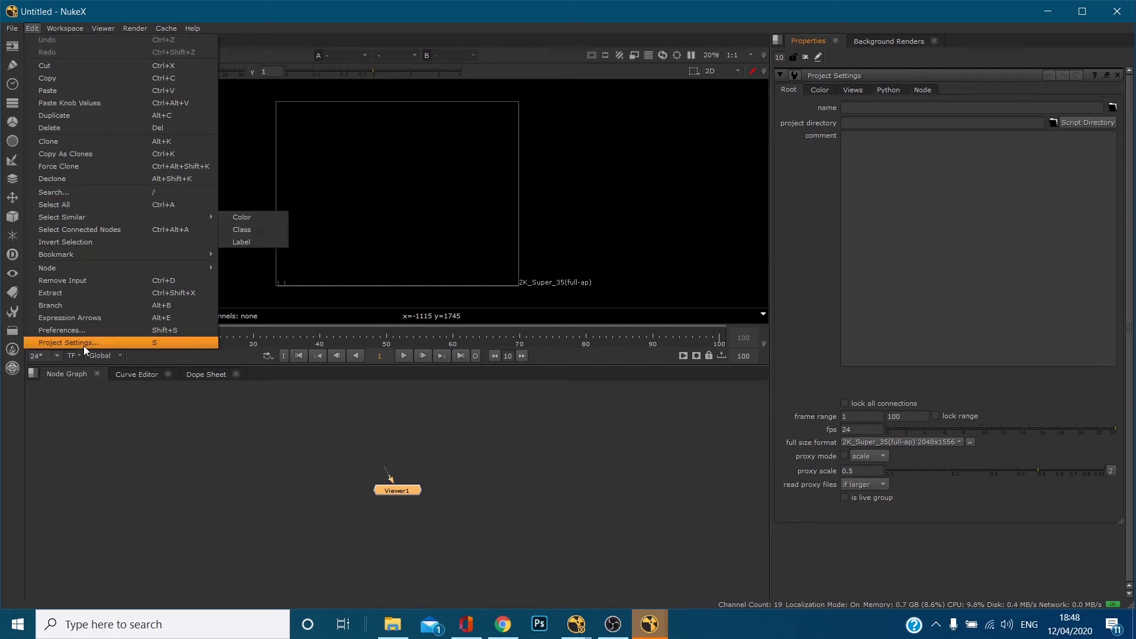
left_click(137, 498)
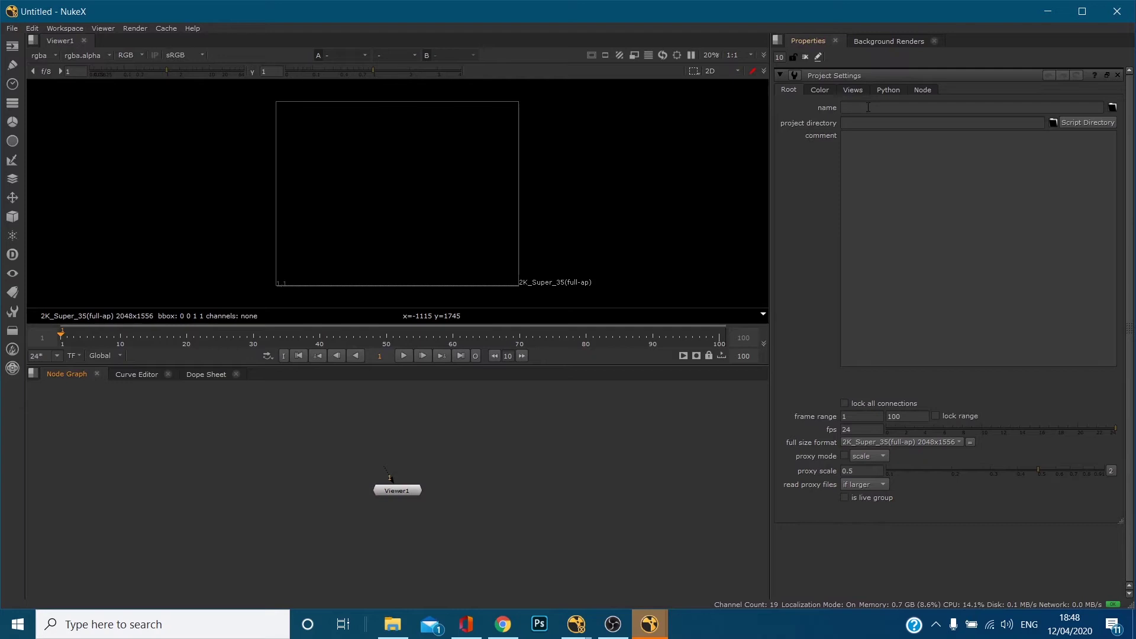
left_click(868, 107)
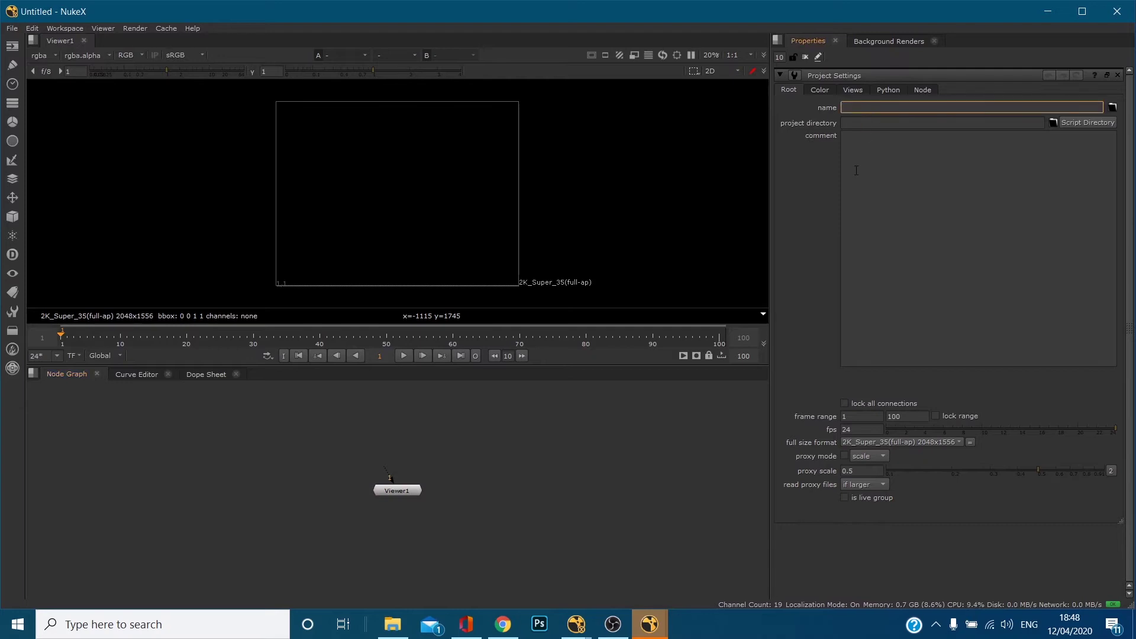
type("shot_01")
left_click(648, 470)
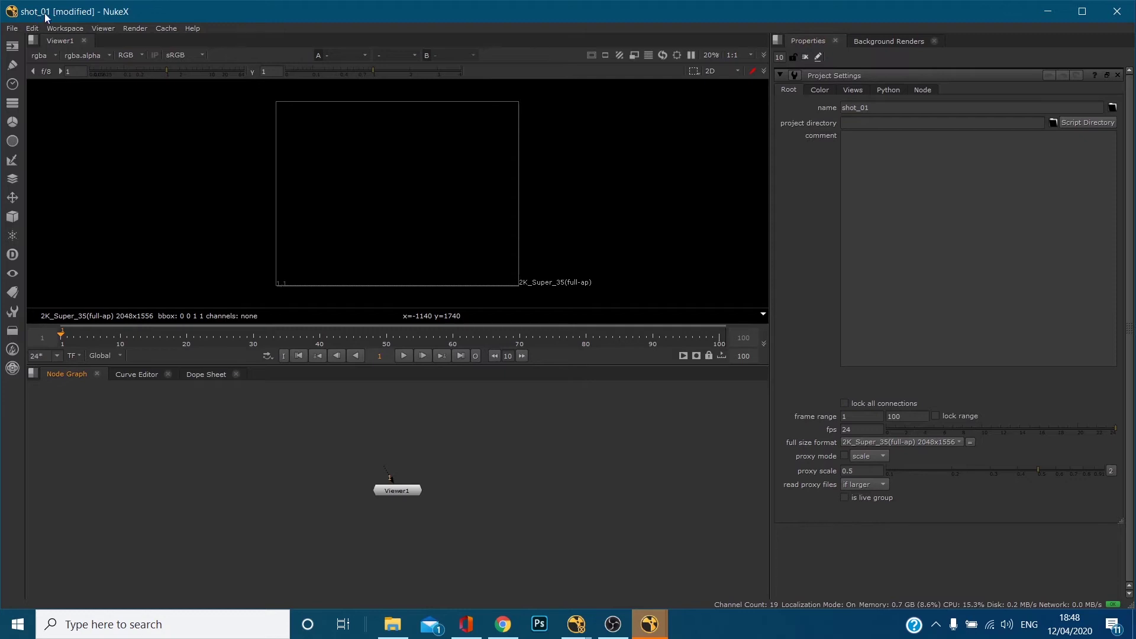
left_click(12, 29)
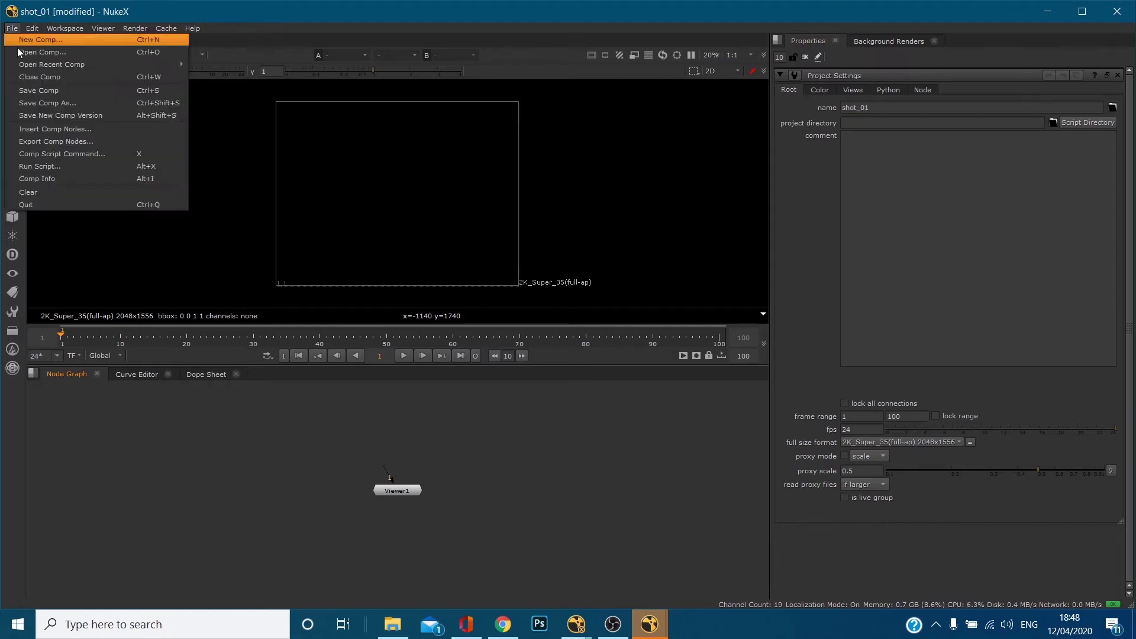
left_click(37, 91)
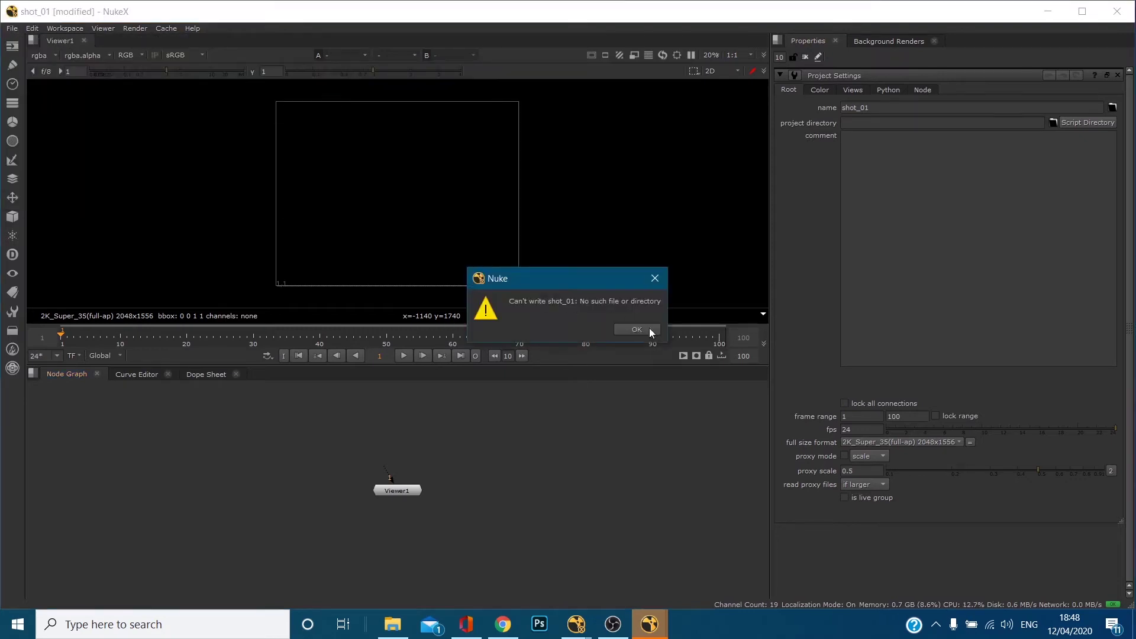
left_click(644, 331)
left_click(12, 29)
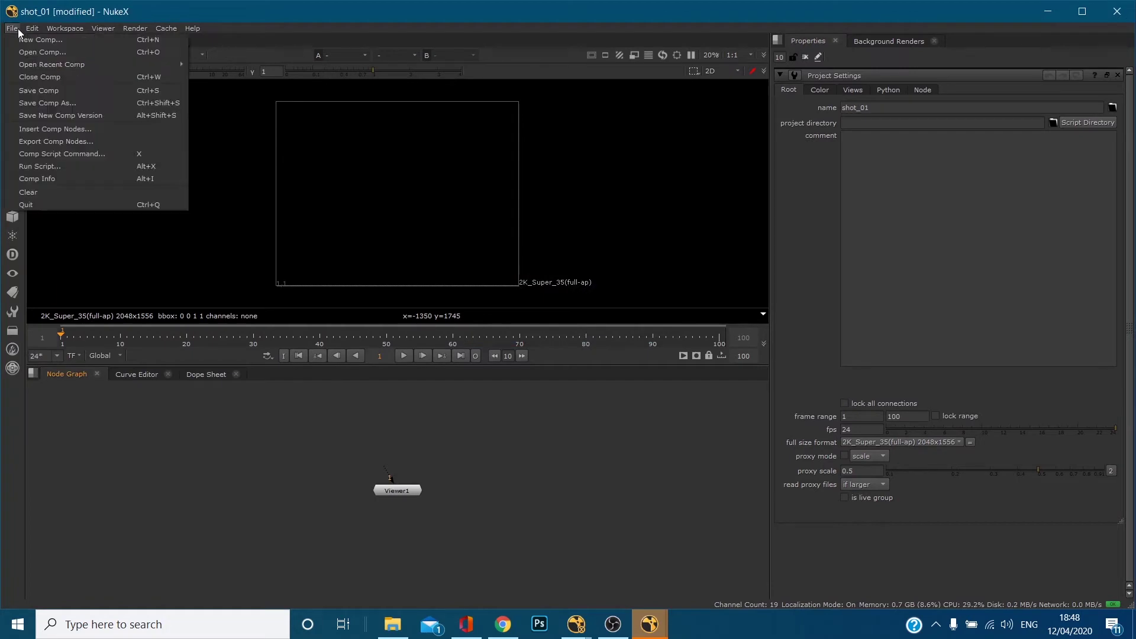
left_click(41, 105)
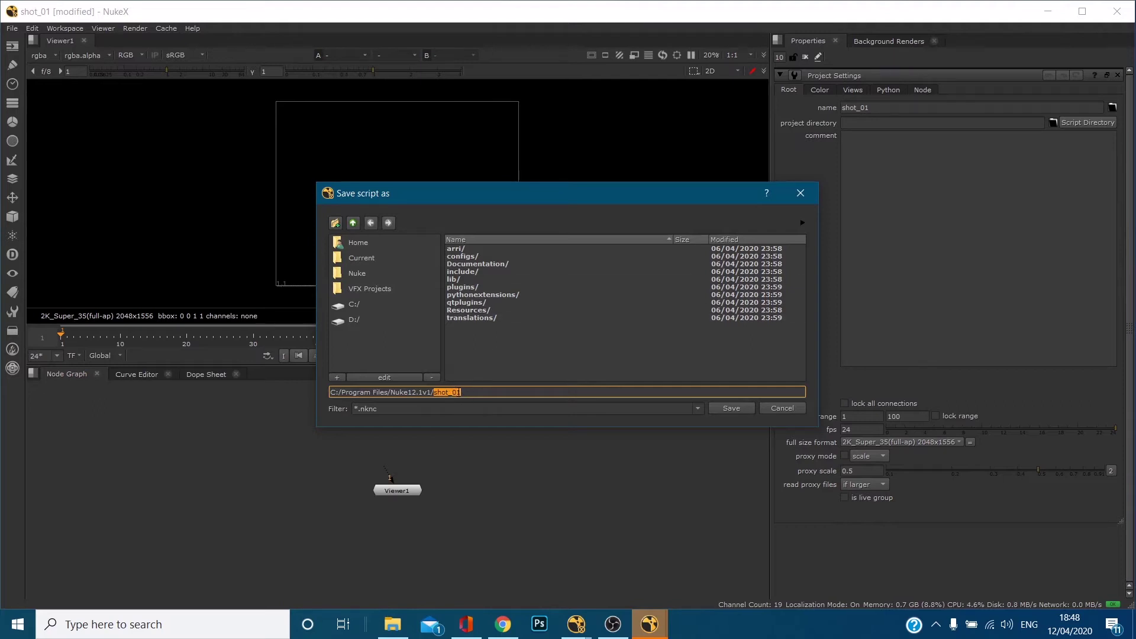
left_click(772, 408)
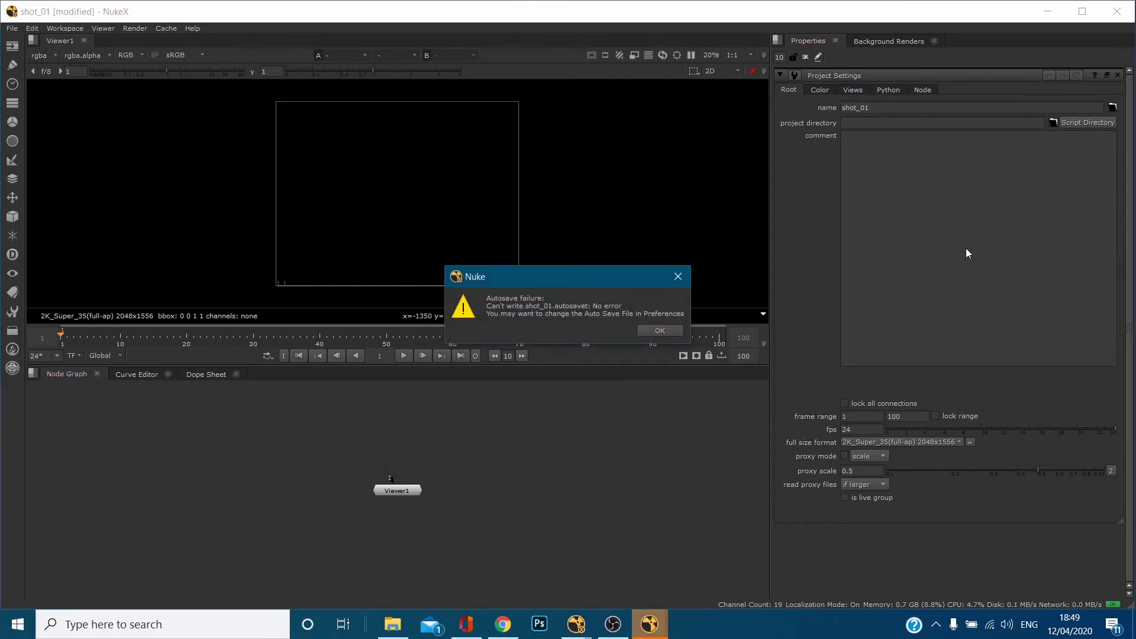
left_click(685, 276)
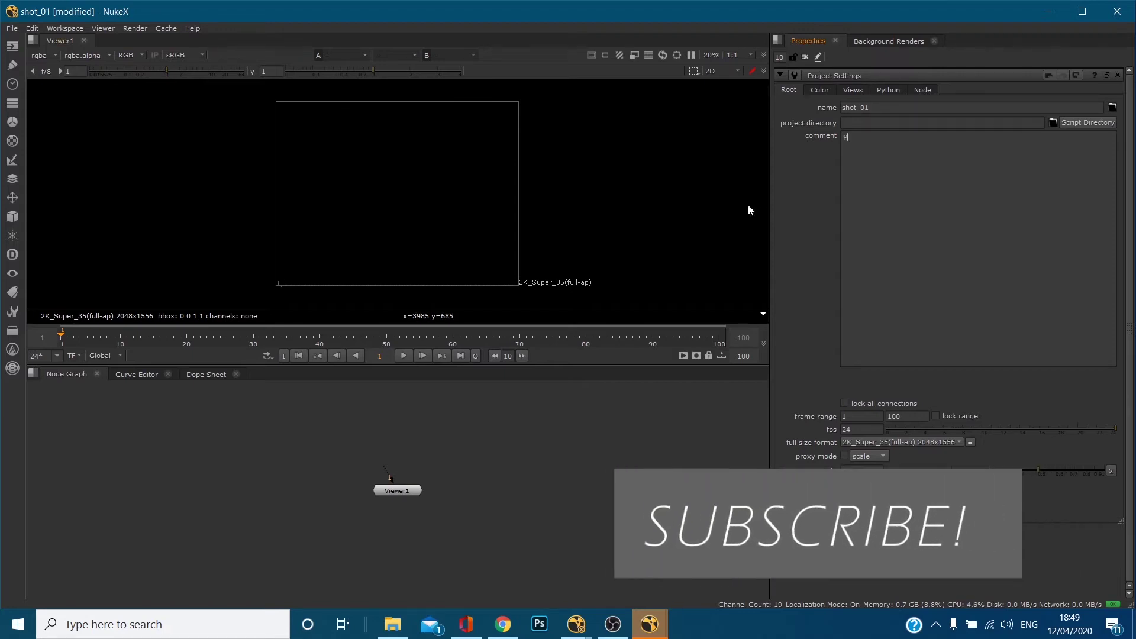
Type the comment 'Please dont alter, Please check roto node 3' into Project Settings
type("Please dont alter, Please check roto node 3")
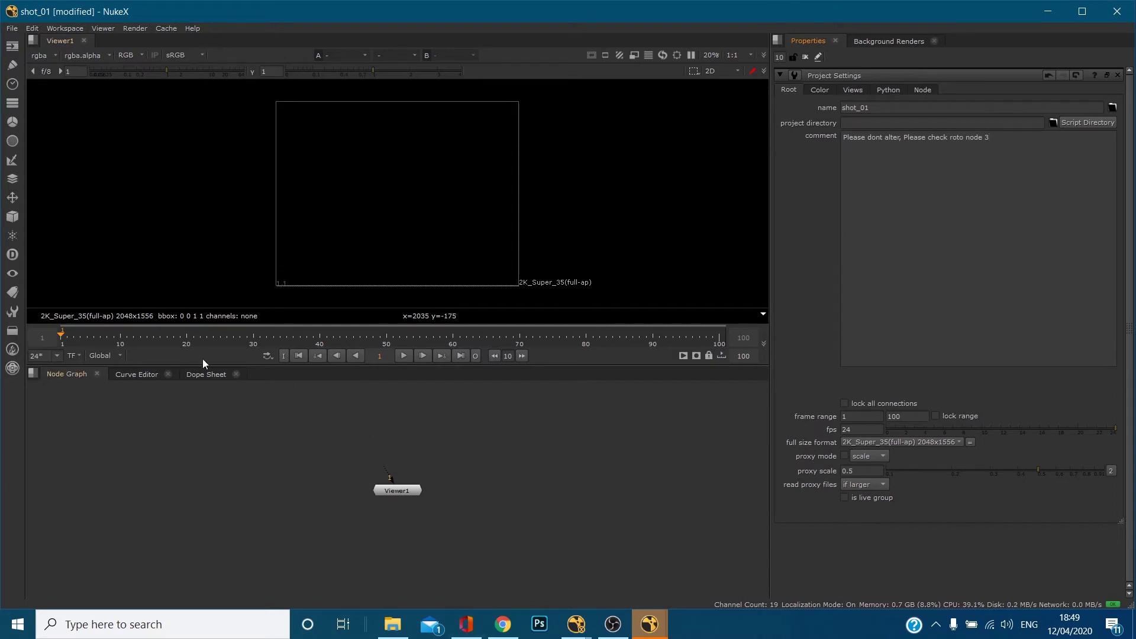
Add chained Merge1, Roto1 and Grade1 nodes, shifting Roto1 left and down
left_click(845, 404)
left_click(845, 404)
key("m")
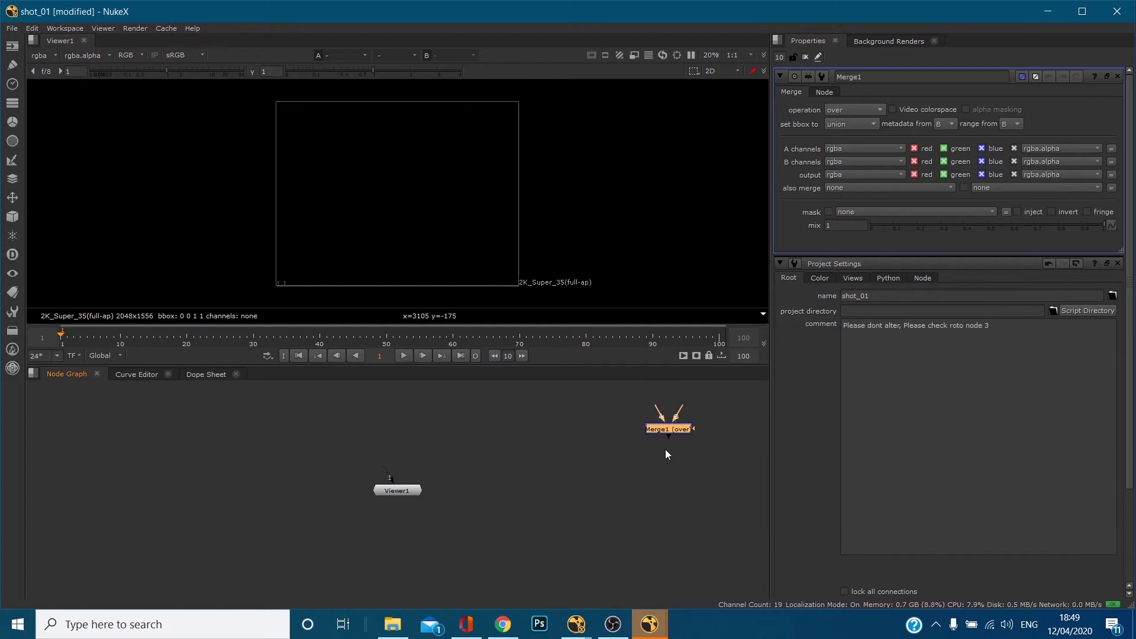
key("o")
key("g")
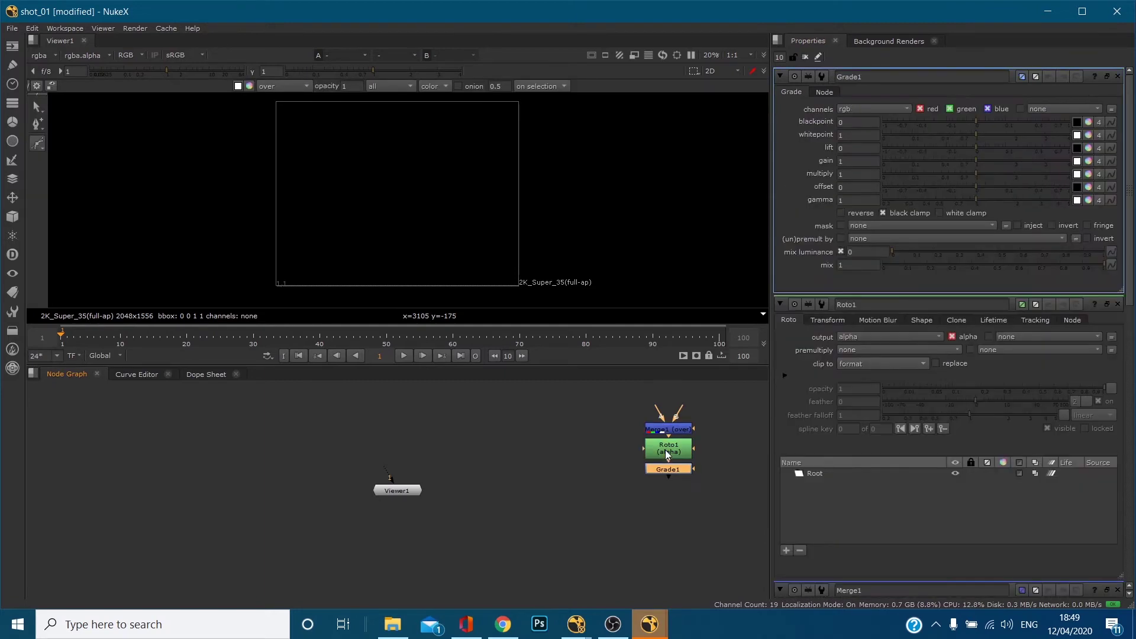
left_click_drag(665, 450, 607, 479)
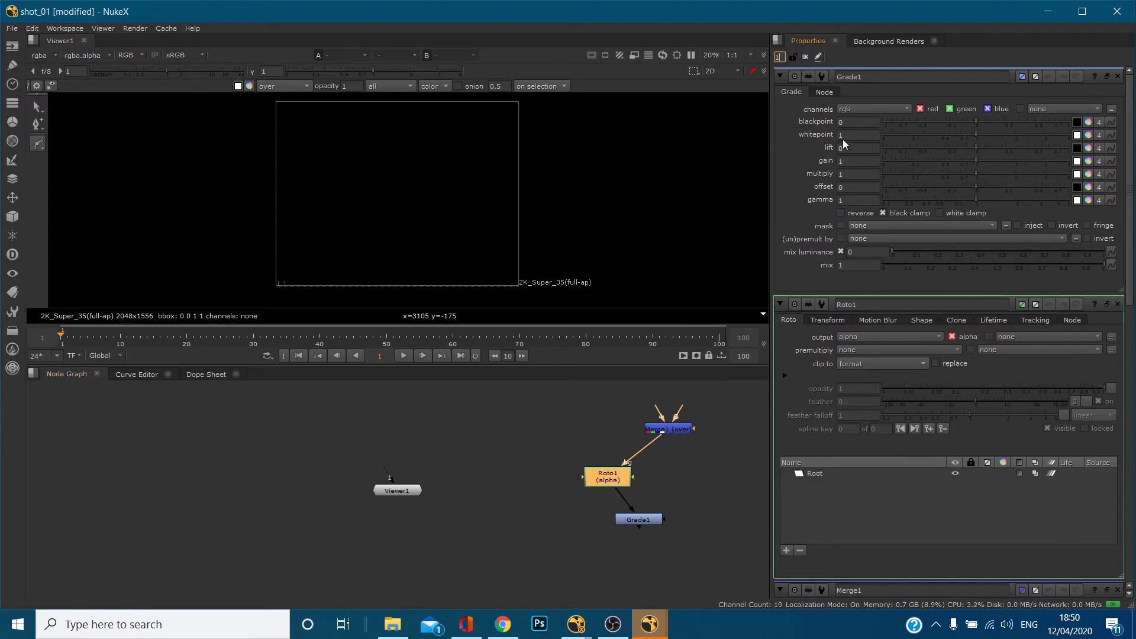
left_click(804, 77)
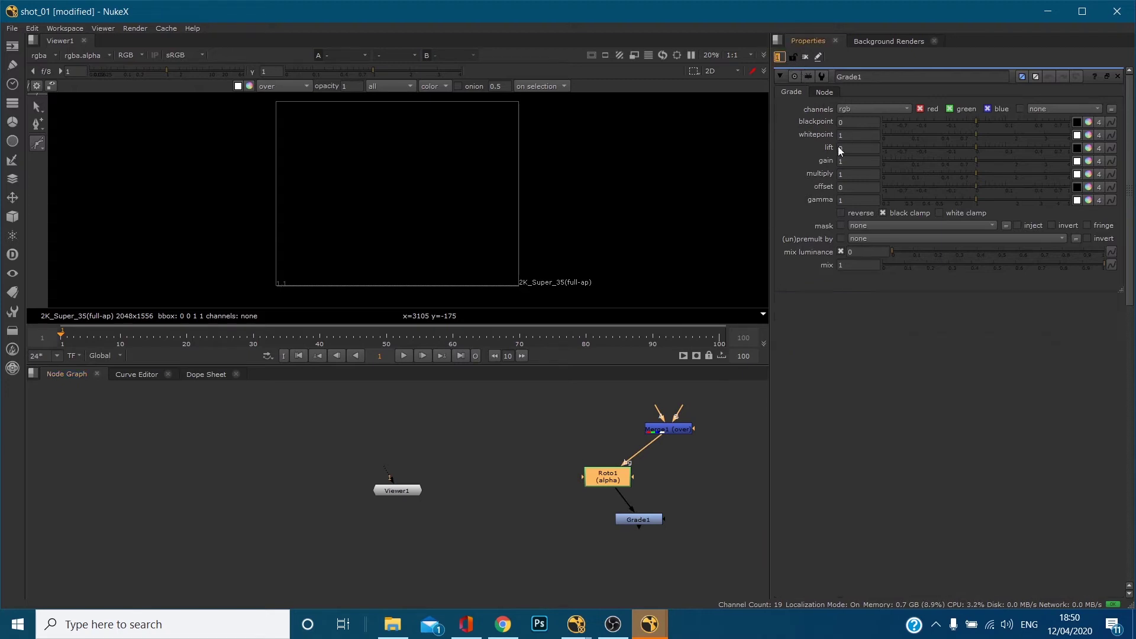
Show Project Settings, lock all connections and reposition Roto1 beside Merge1
left_click(748, 443)
key("s")
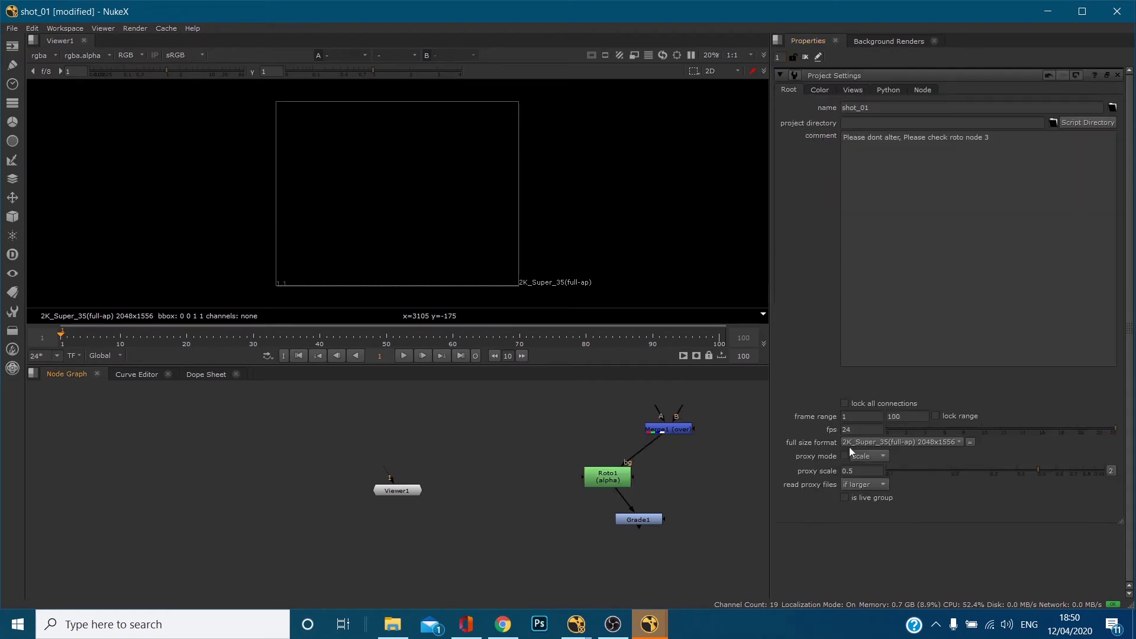
left_click(847, 403)
left_click_drag(611, 478, 642, 474)
left_click(637, 503)
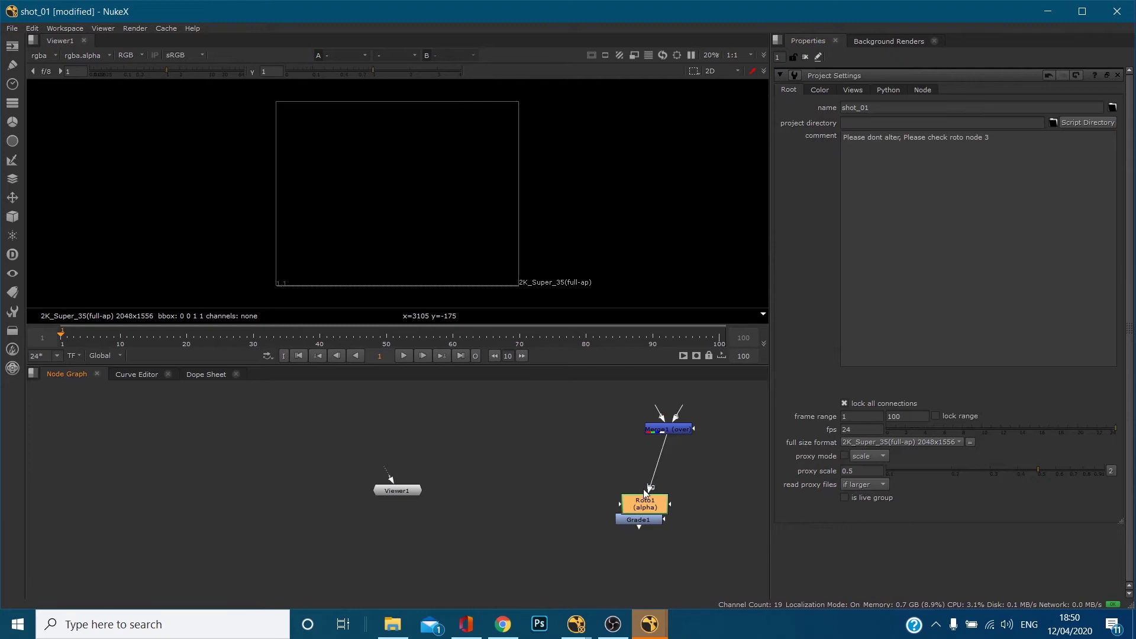
left_click_drag(644, 489, 638, 445)
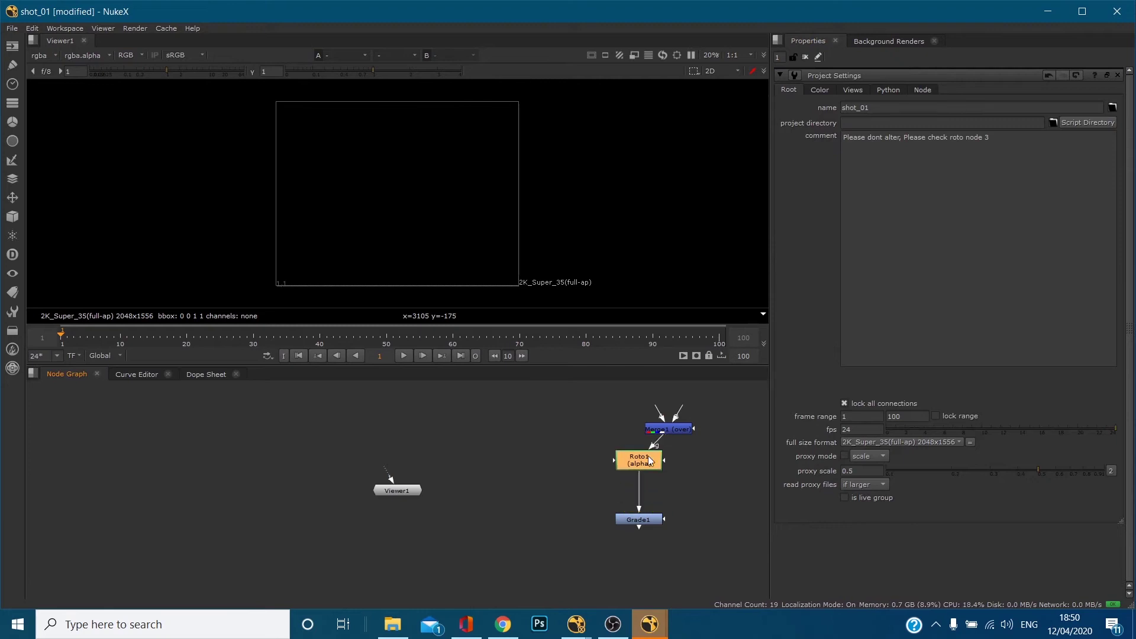
left_click(844, 402)
left_click_drag(661, 465, 664, 499)
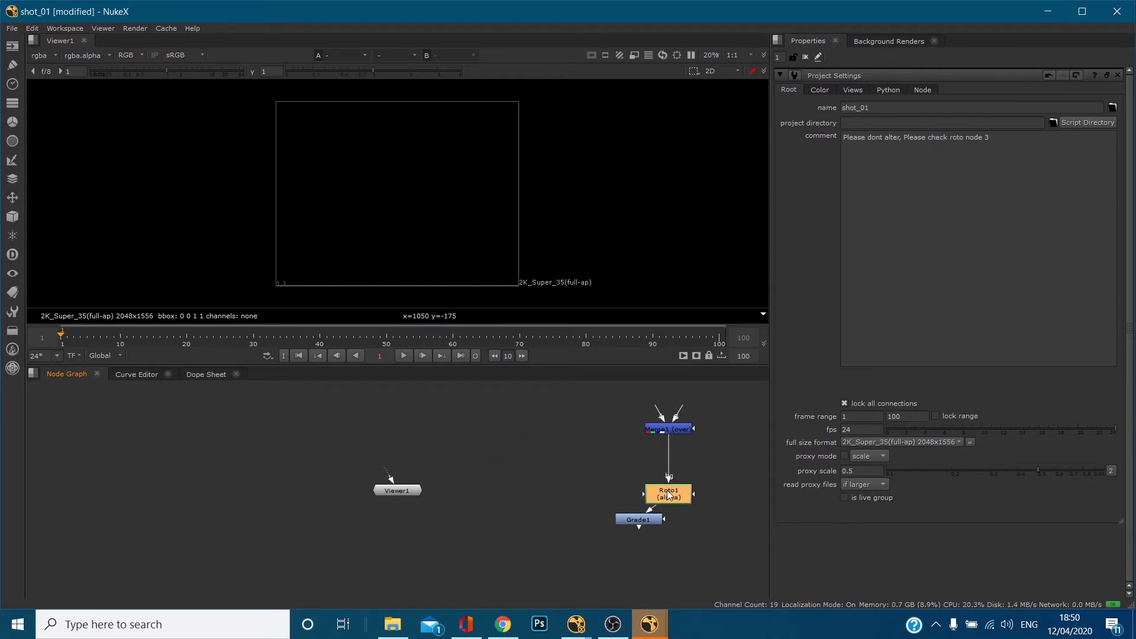
Switch Roto1's output from alpha to rgb and move it left in the graph
double_click(666, 493)
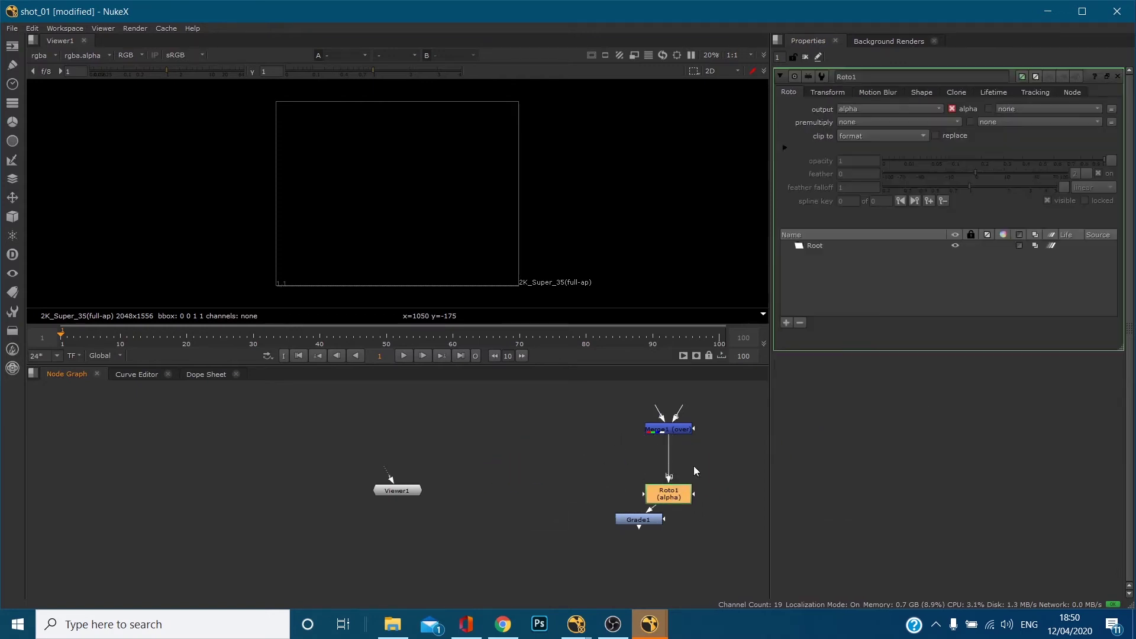
left_click(842, 122)
left_click(842, 122)
left_click(855, 109)
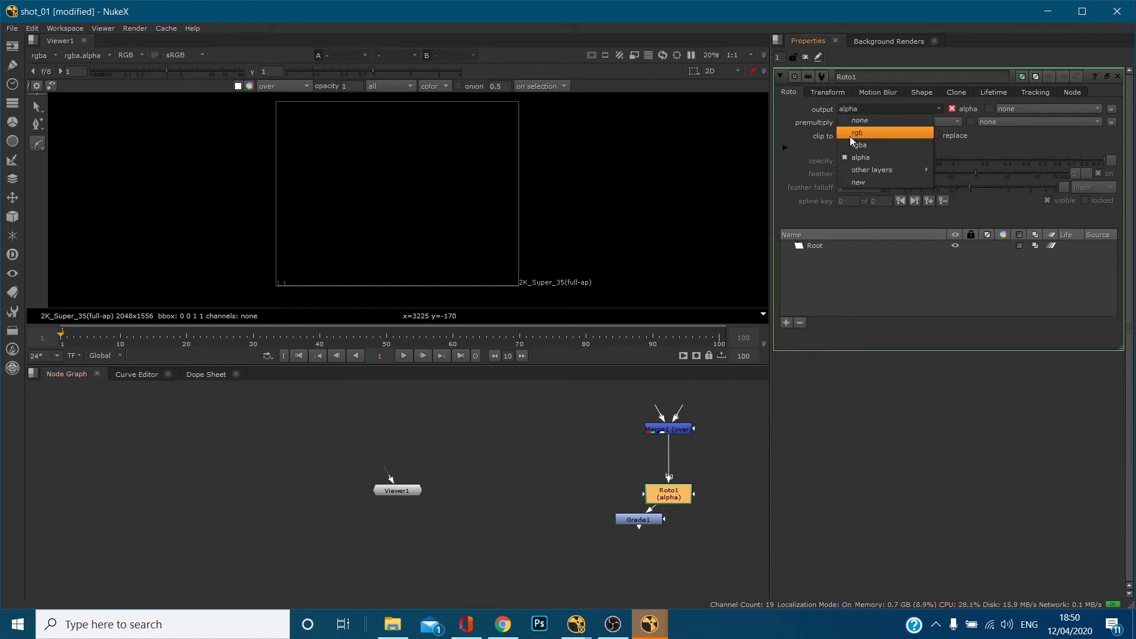
left_click(850, 136)
left_click_drag(657, 489, 569, 469)
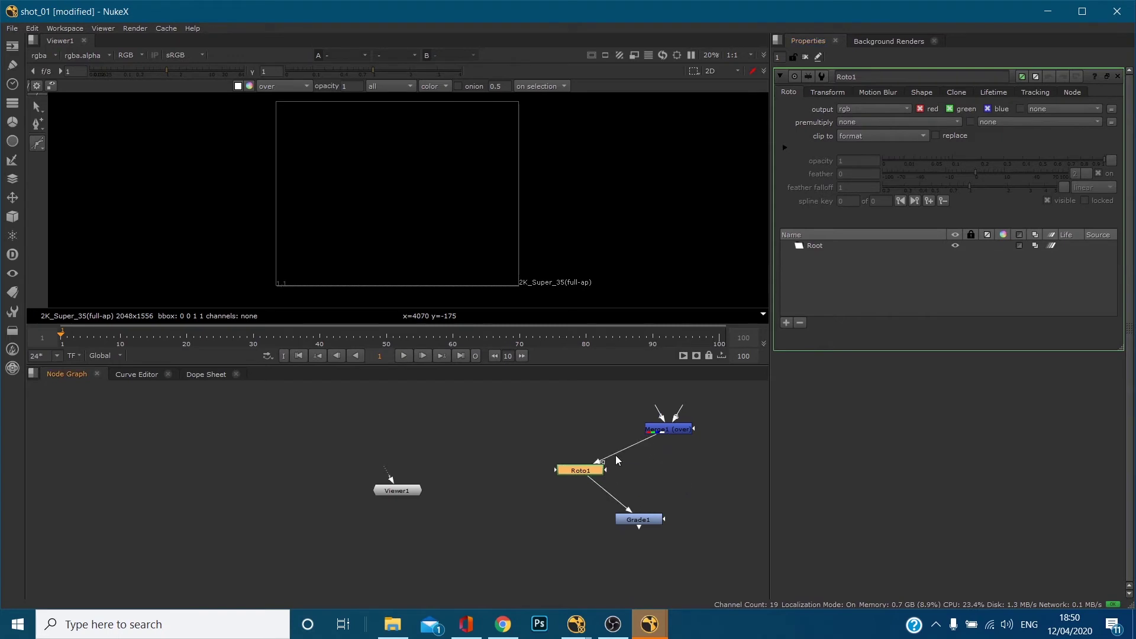
left_click(617, 455)
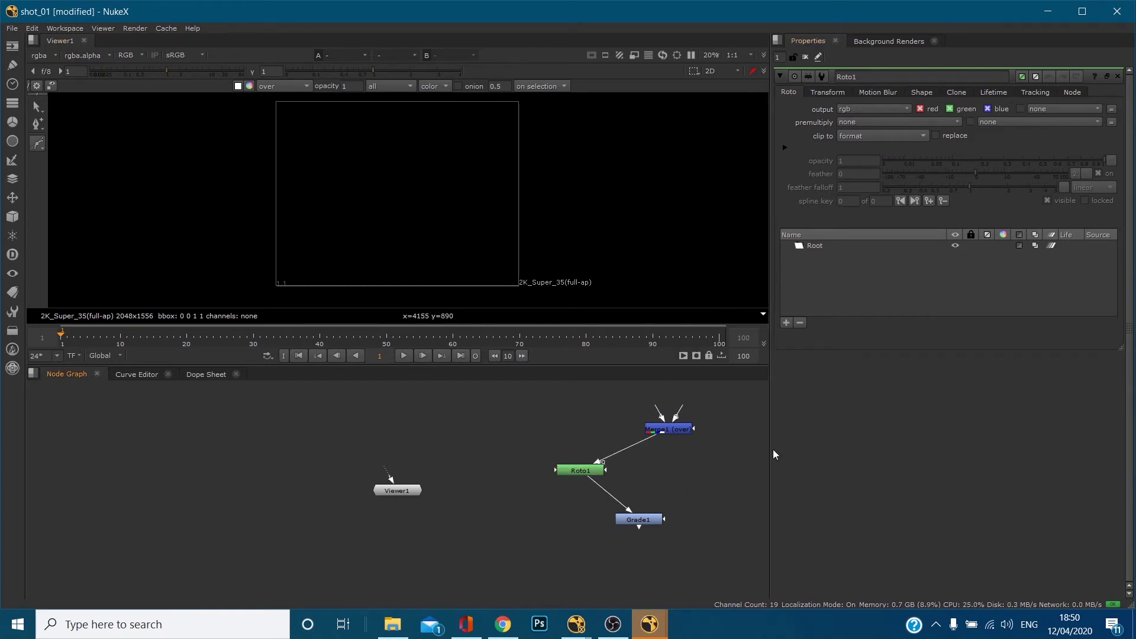
Unlock connections, marquee-select Roto1, Merge1 and Grade1, and delete them
key("s")
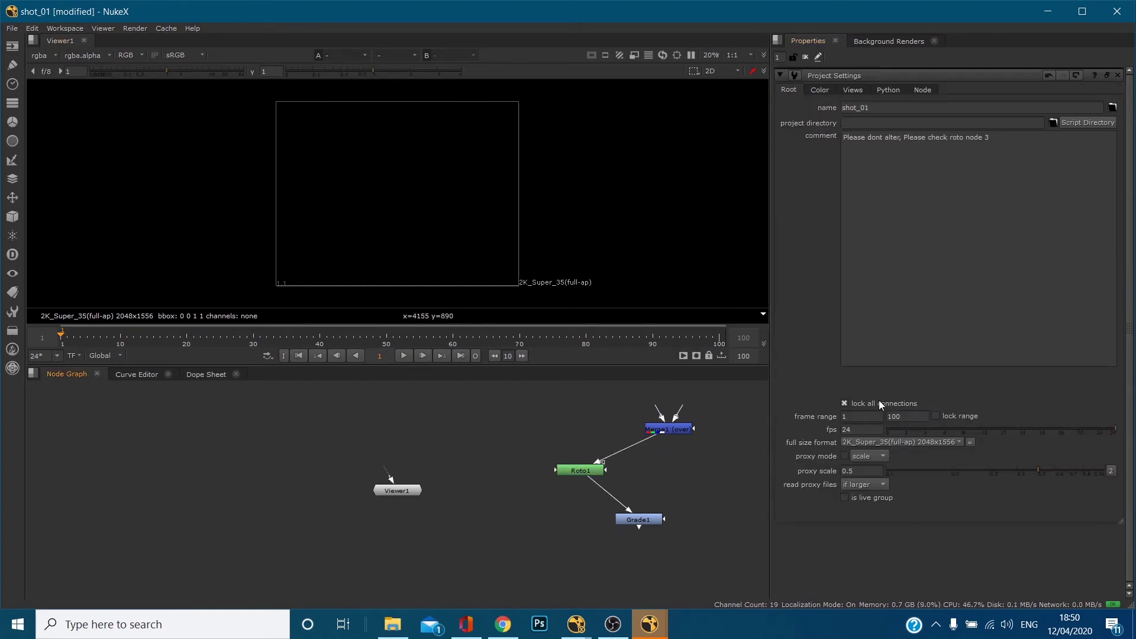
left_click(856, 403)
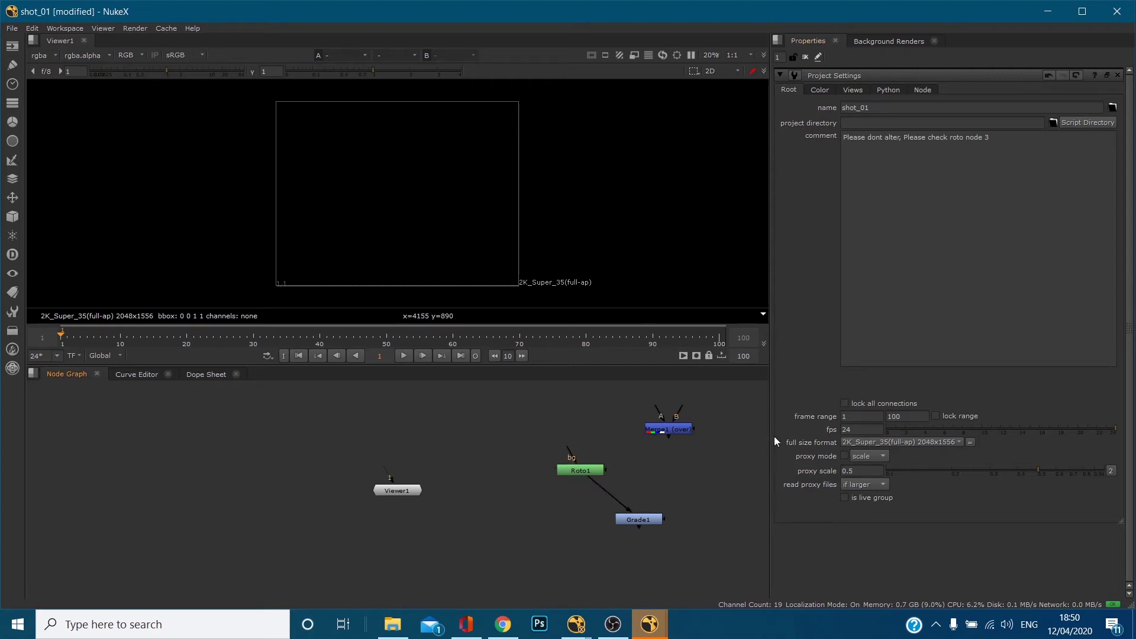
left_click(853, 403)
mouse_move(569, 454)
left_mouse_down()
mouse_move(668, 424)
mouse_move(568, 452)
left_mouse_up()
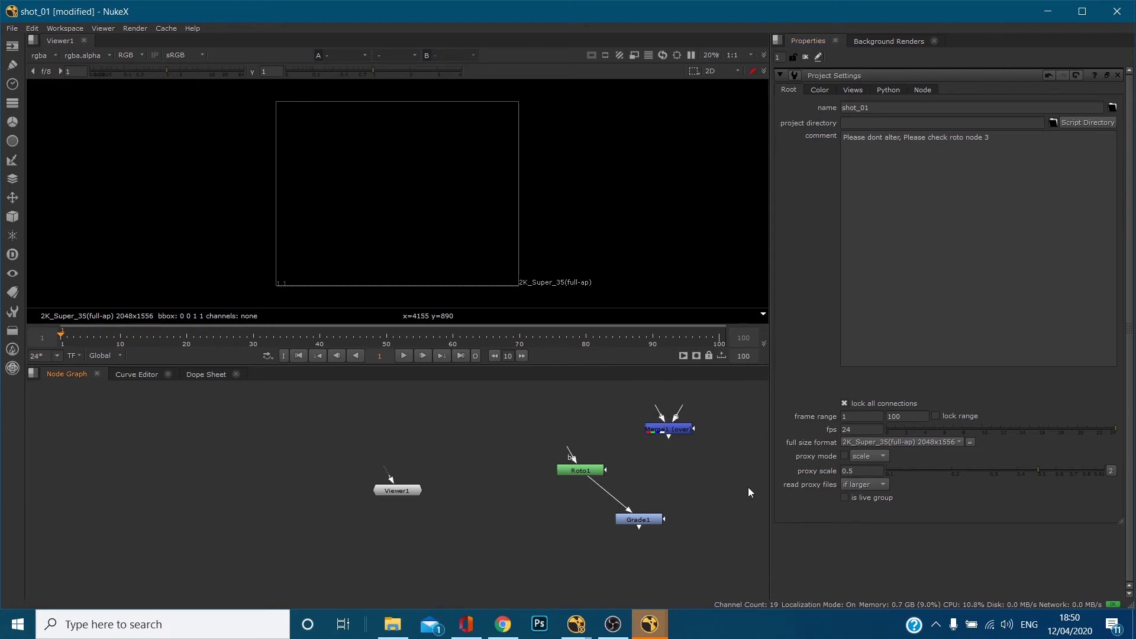
left_click(846, 403)
left_click_drag(730, 411, 544, 556)
key("Delete")
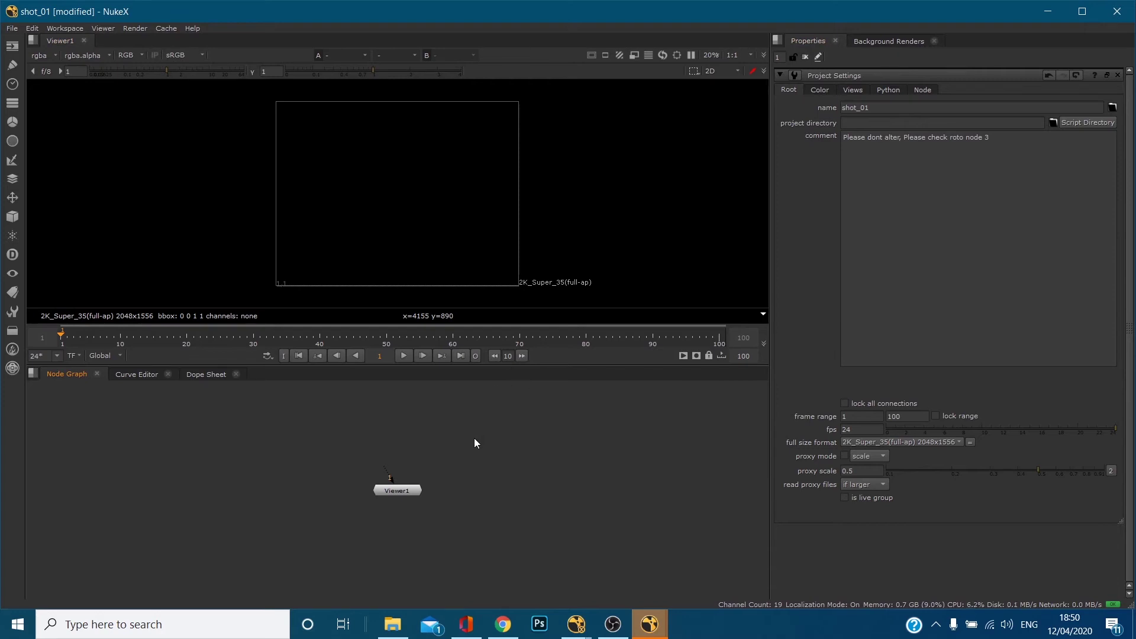
Change the frame range end from 100 to 500, scrubbing the timeline to check
left_click_drag(70, 343, 765, 394)
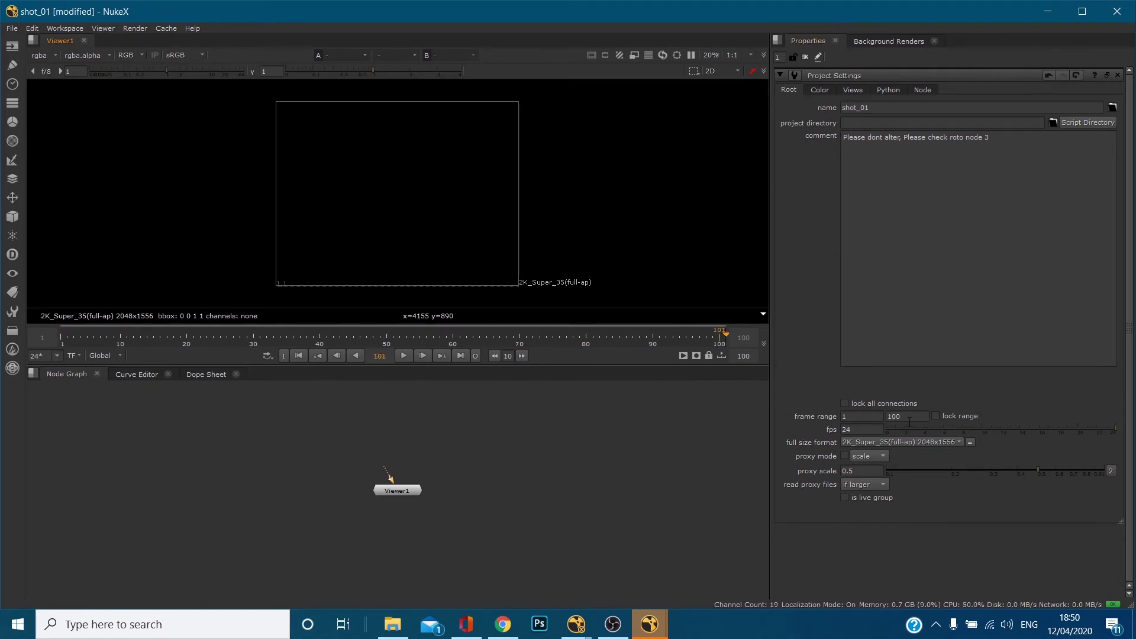
double_click(910, 417)
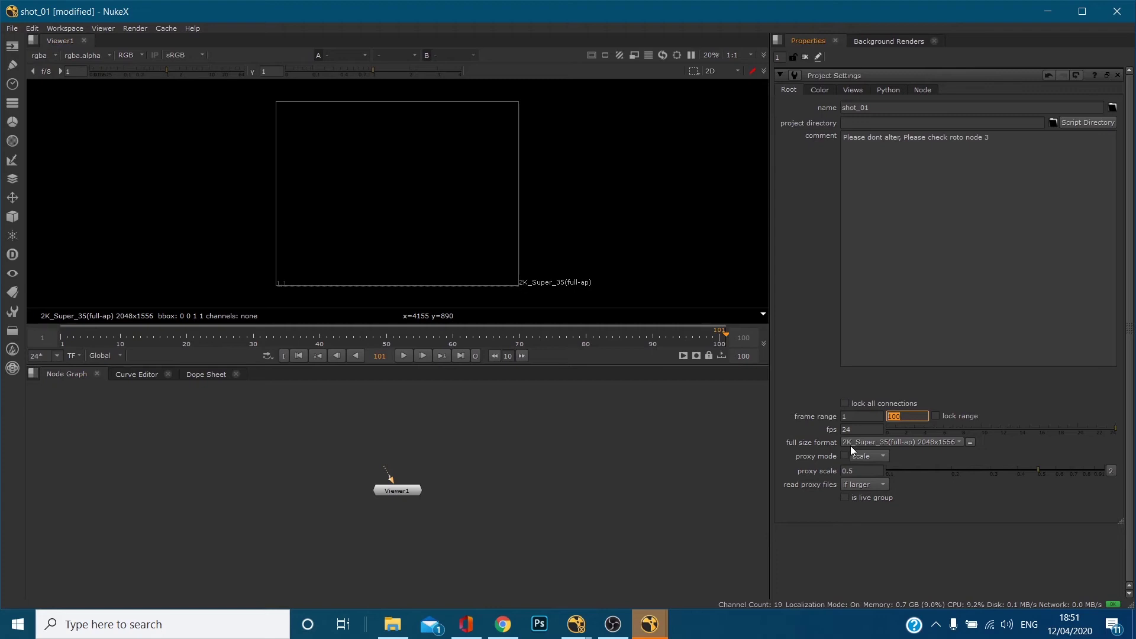
type("150")
key("Return")
left_click_drag(510, 336, 676, 354)
left_click(893, 417)
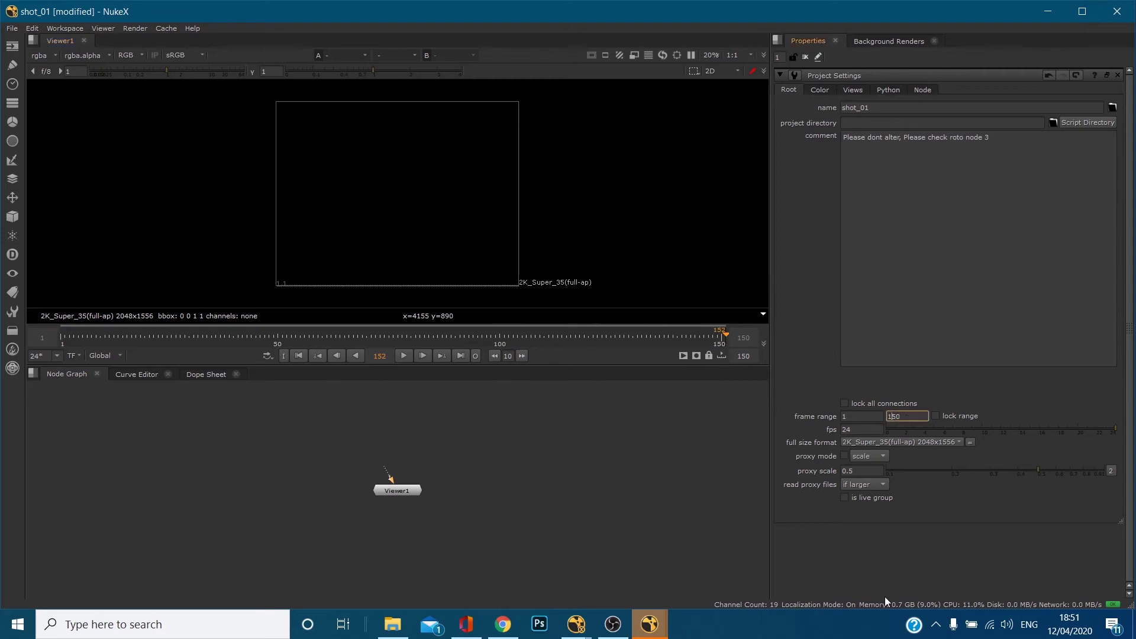
key("BackSpace")
type("0")
key("Return")
left_click(458, 336)
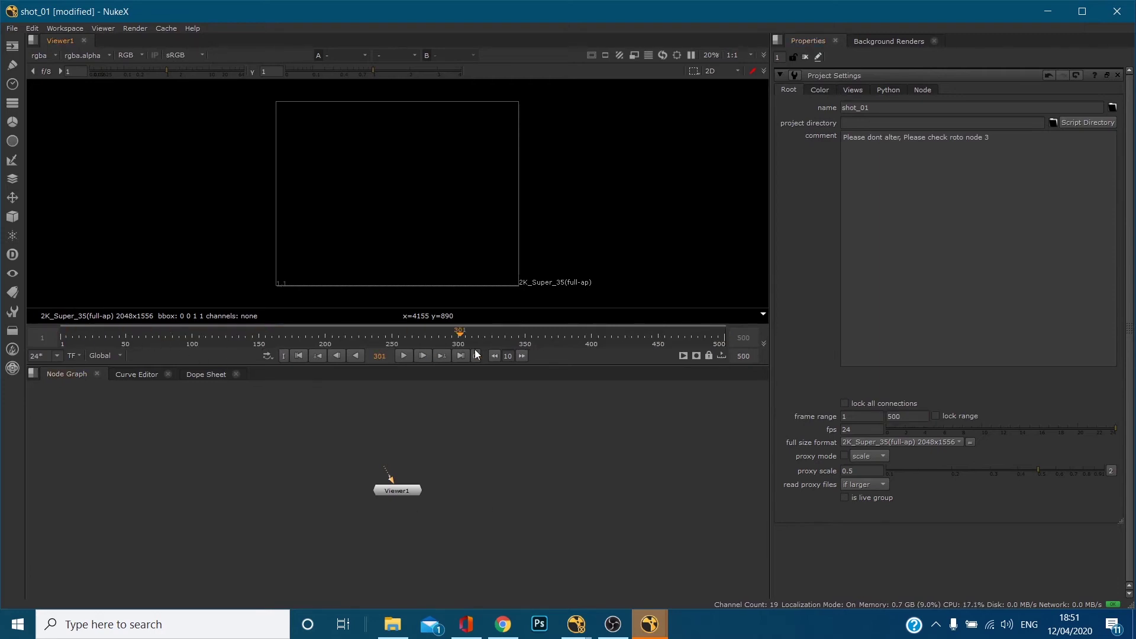
Set the project frame rate to 25 fps
left_click(860, 427)
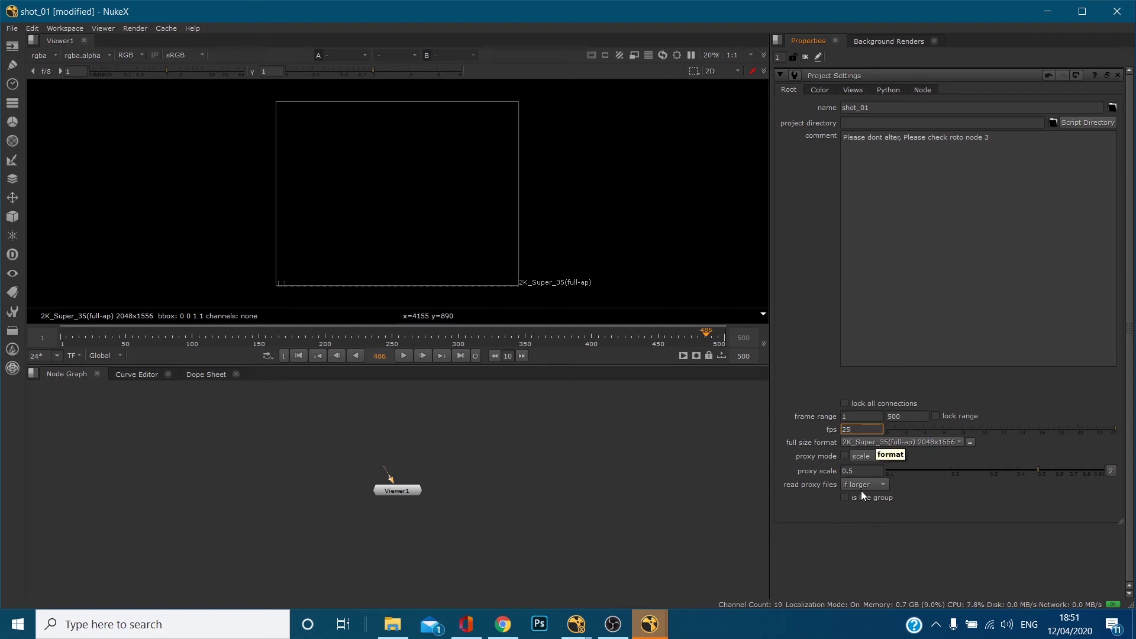
scroll(912, 445, "down", 5)
Leave the full size format unchanged and save the script, dismissing the save warning
left_click(909, 442)
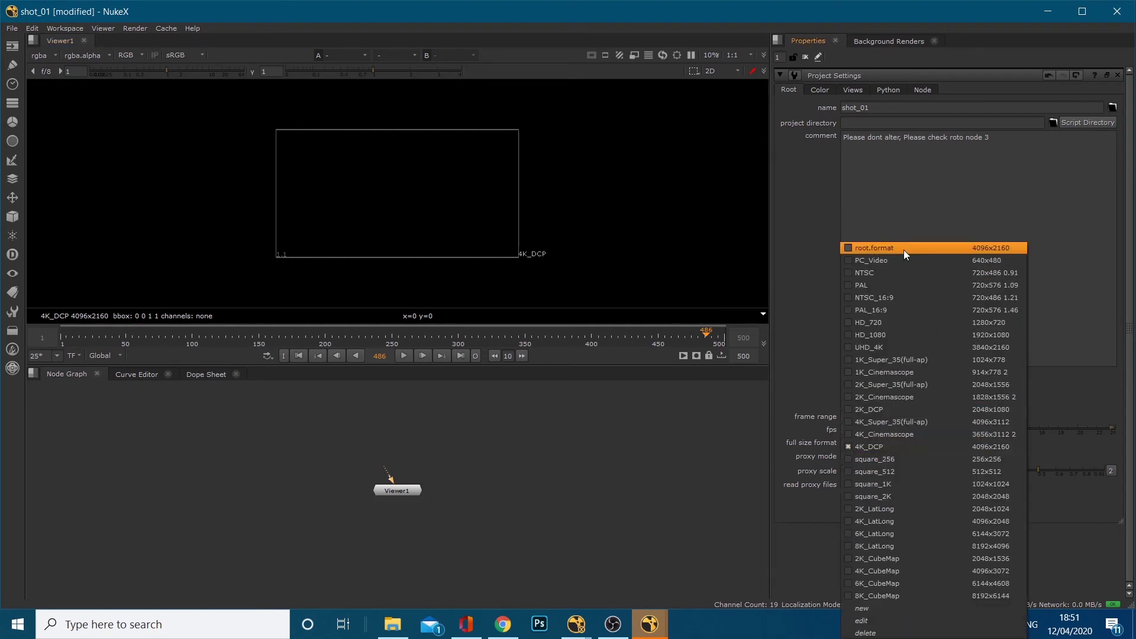
left_click(699, 488)
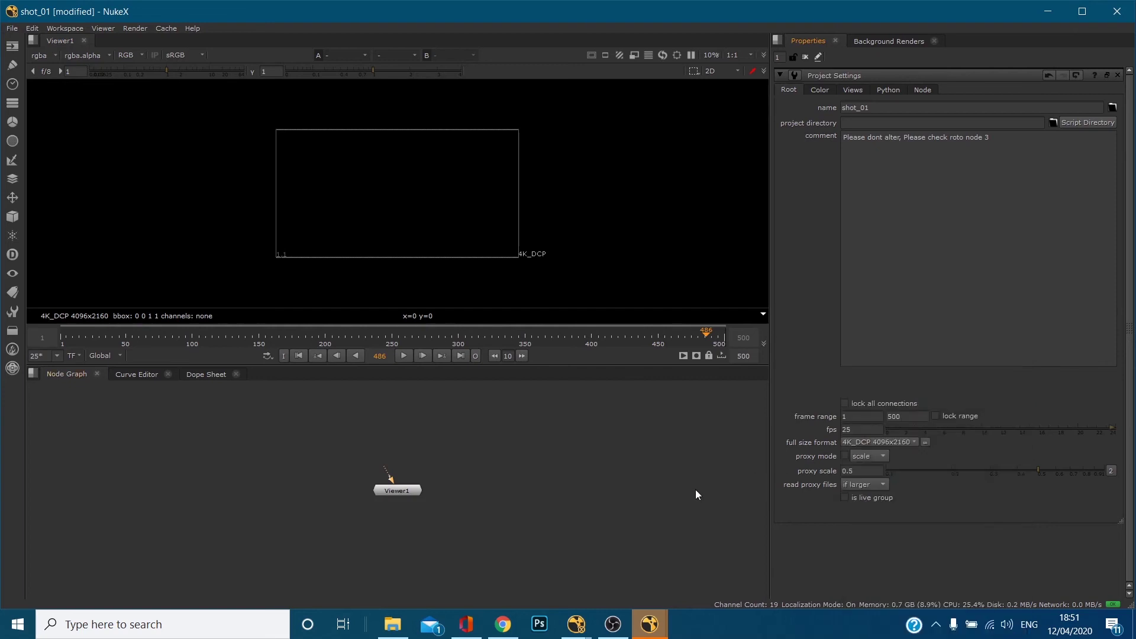
key("ctrl+s")
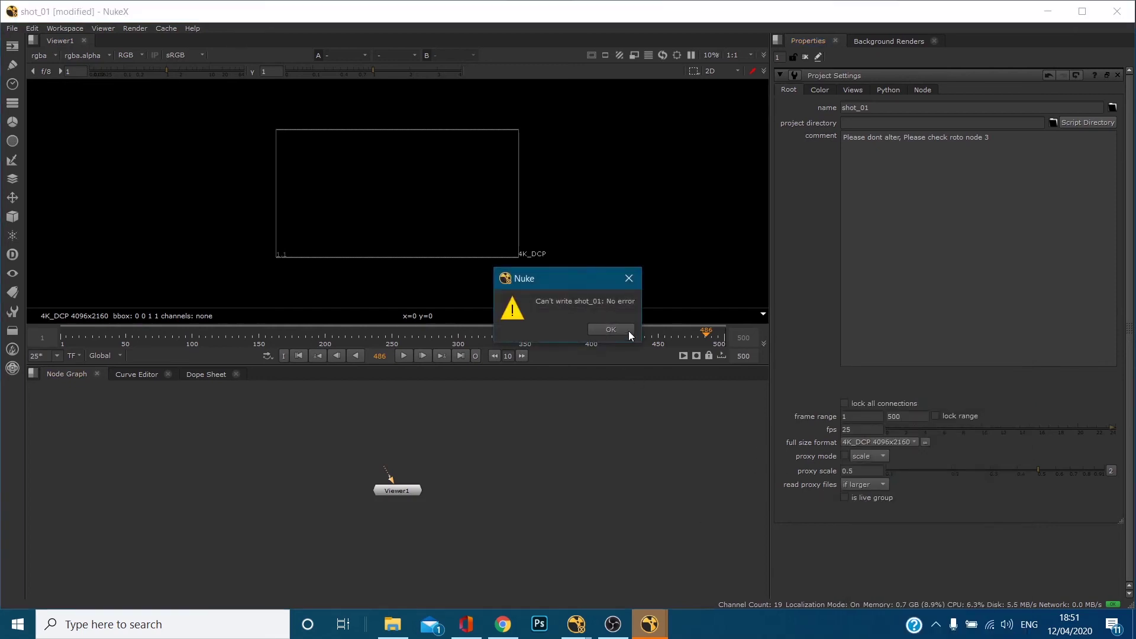
left_click(627, 331)
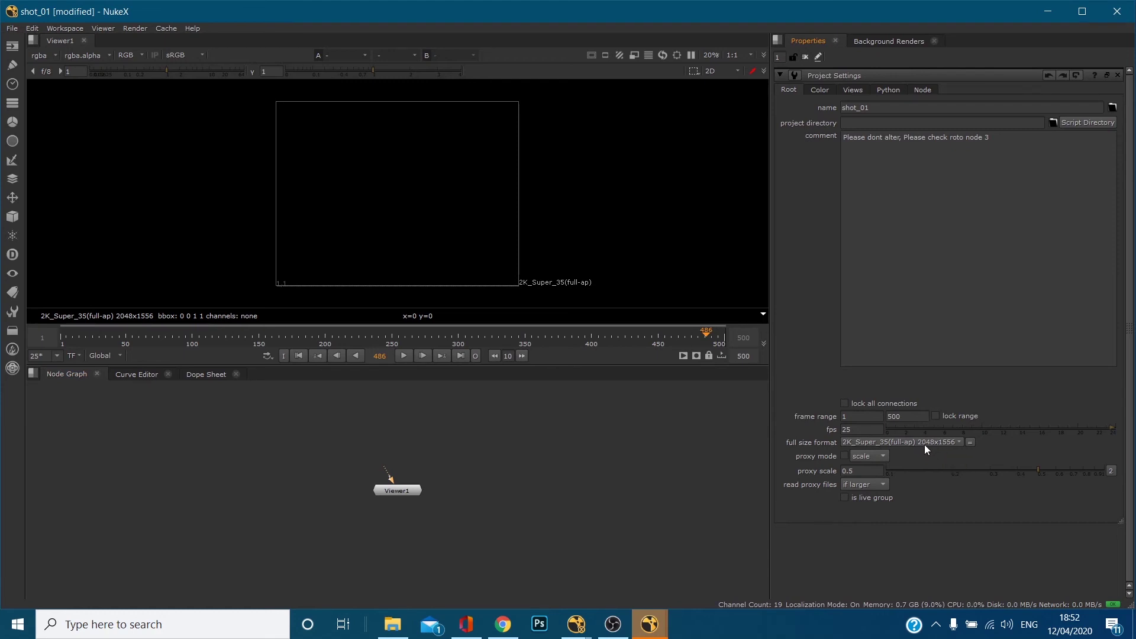
Review the full size format list again, scrolling to 4K_DCP 4096x2160
left_click(925, 444)
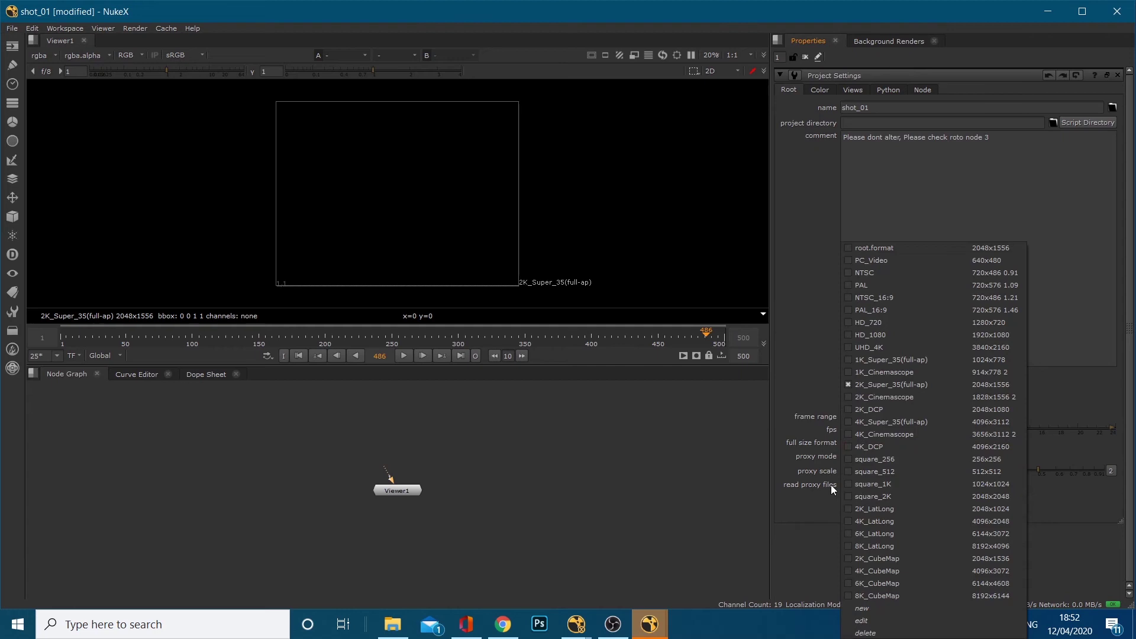
left_click(714, 468)
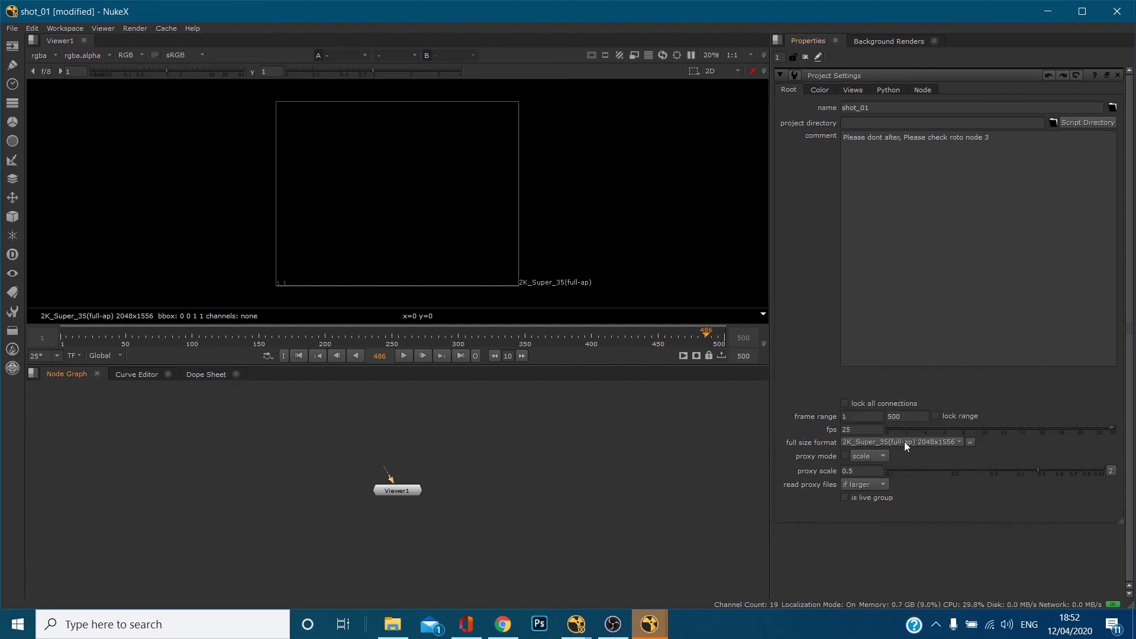
scroll(905, 441, "down", 5)
left_click(902, 446)
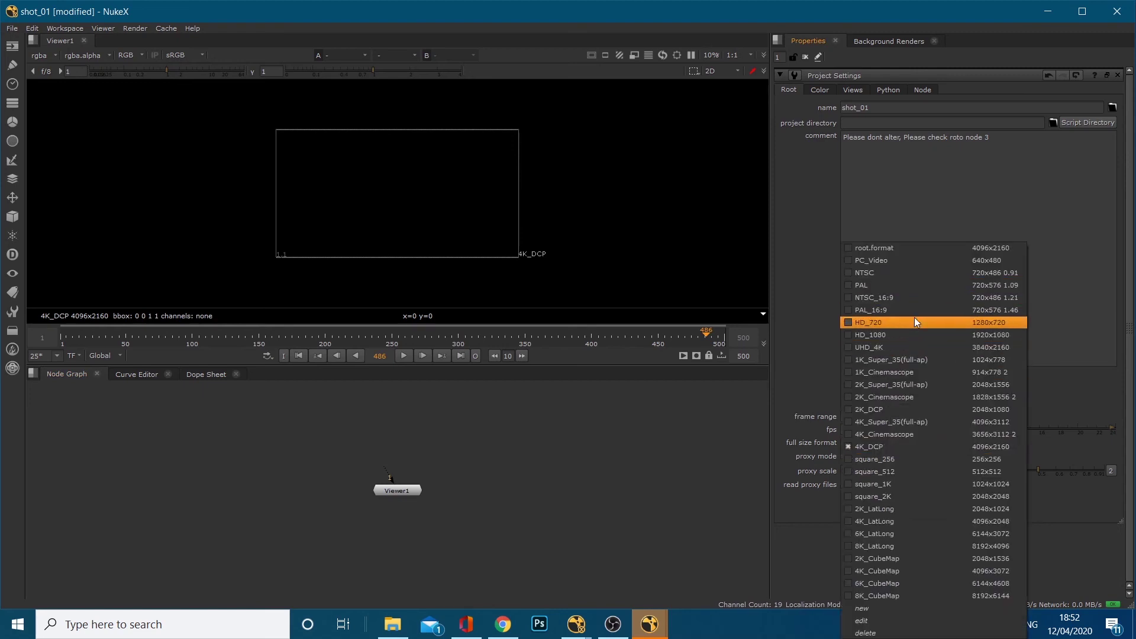
Set the full size format to HD_1080 1920x1080, then view and delete a test ColorBars node
left_click(924, 336)
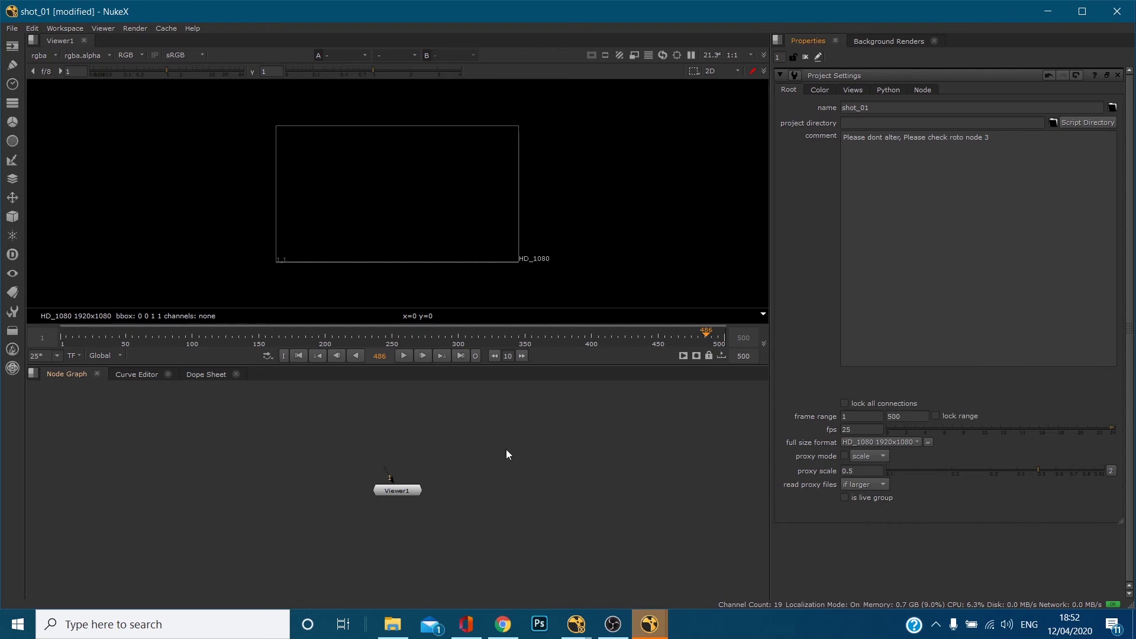
key("Tab")
type("coll")
left_click(460, 460)
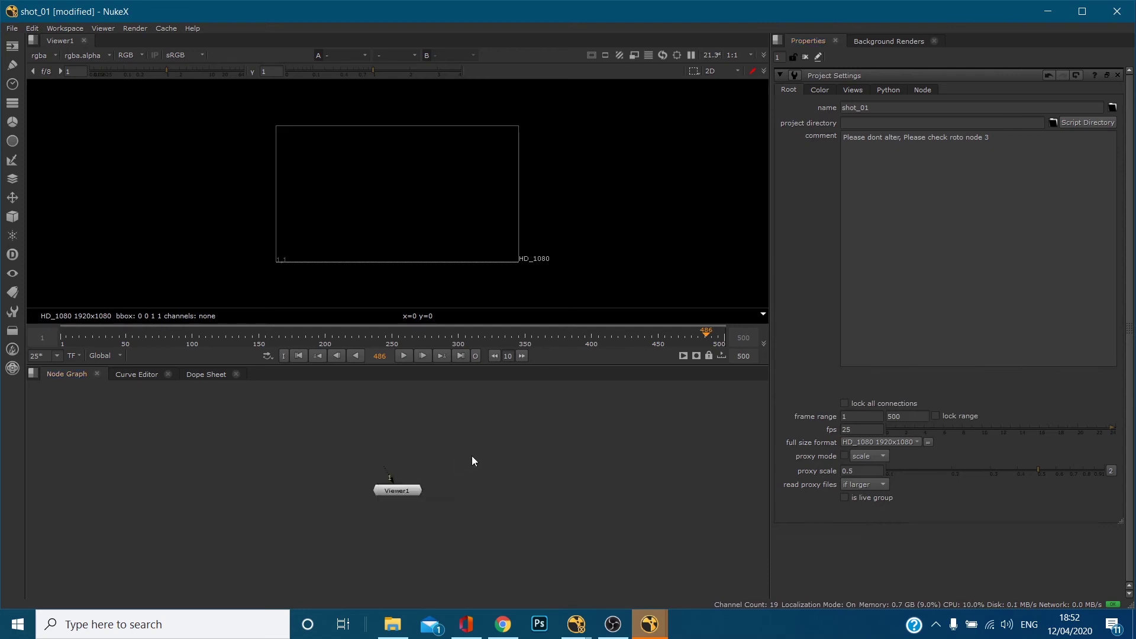
key("1")
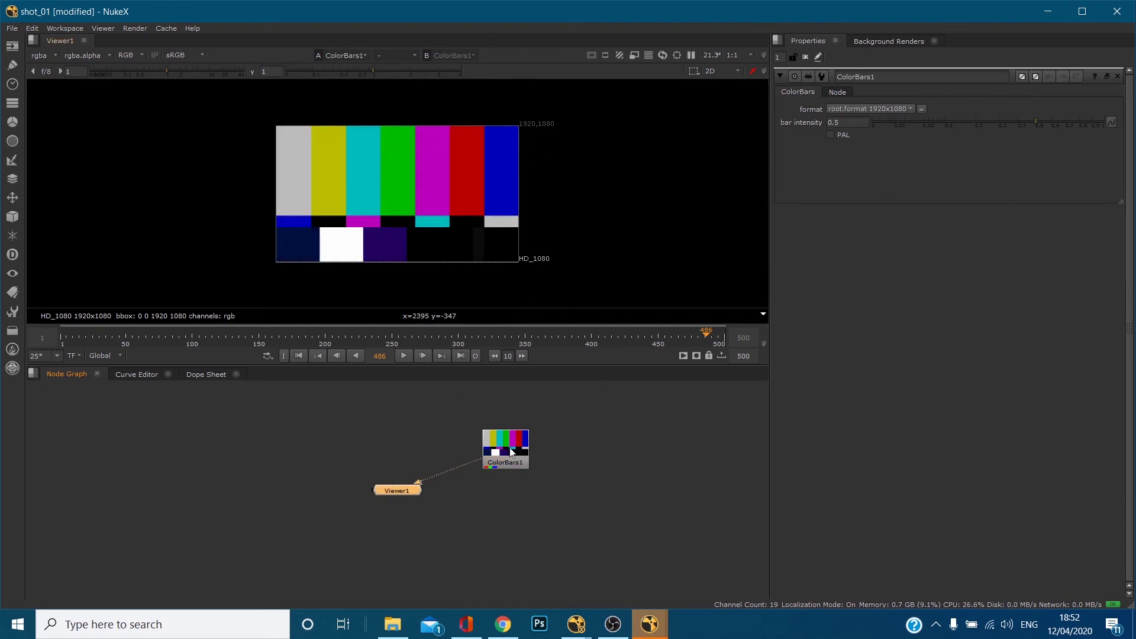
left_click(493, 441)
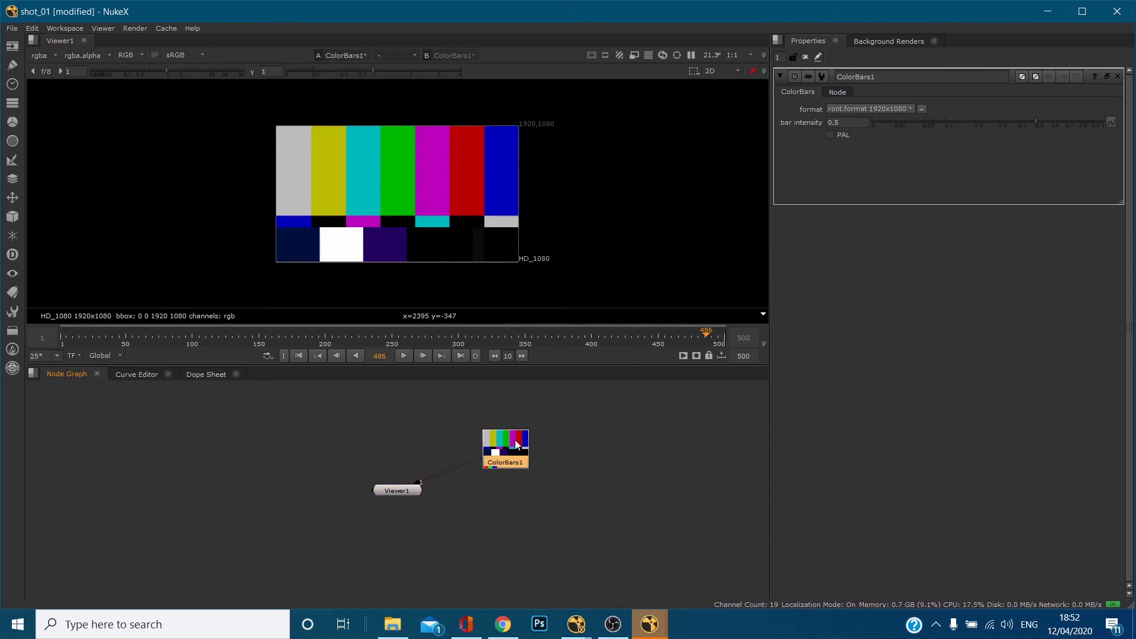
key("Delete")
Set the project's full size format to UHD_4K 3840x2160
key("s")
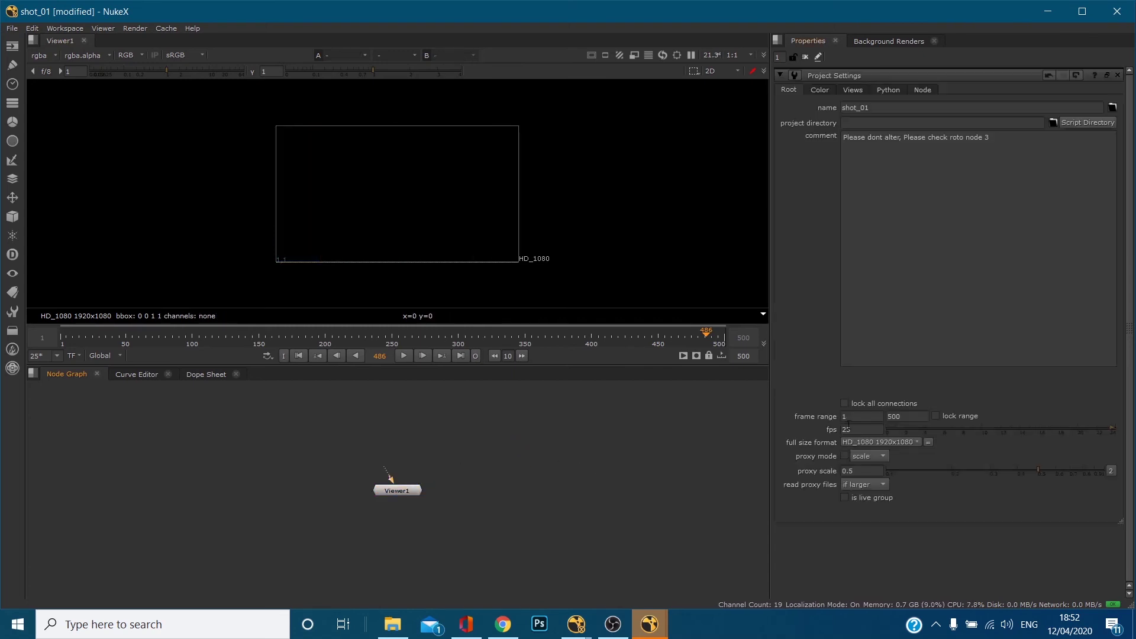
left_click(887, 444)
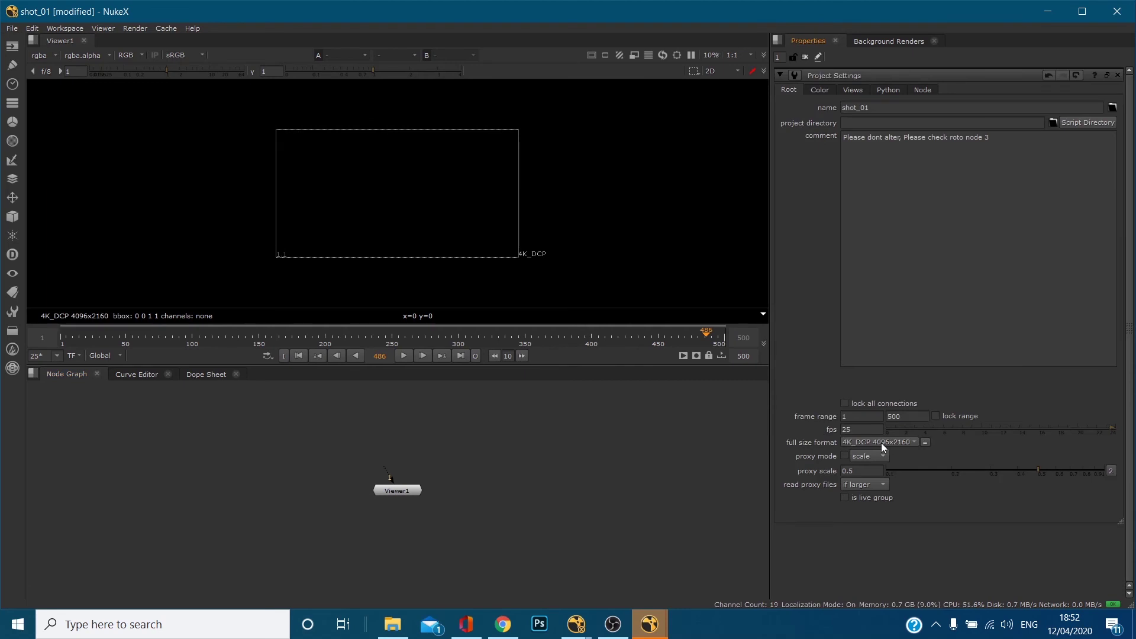
left_click(882, 442)
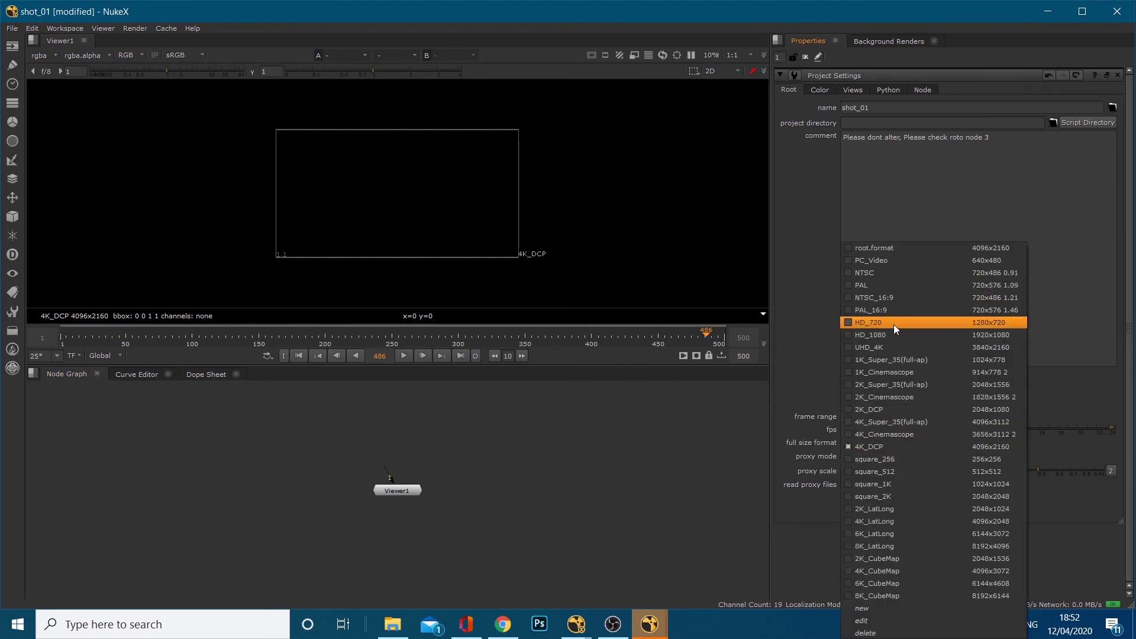
left_click(874, 347)
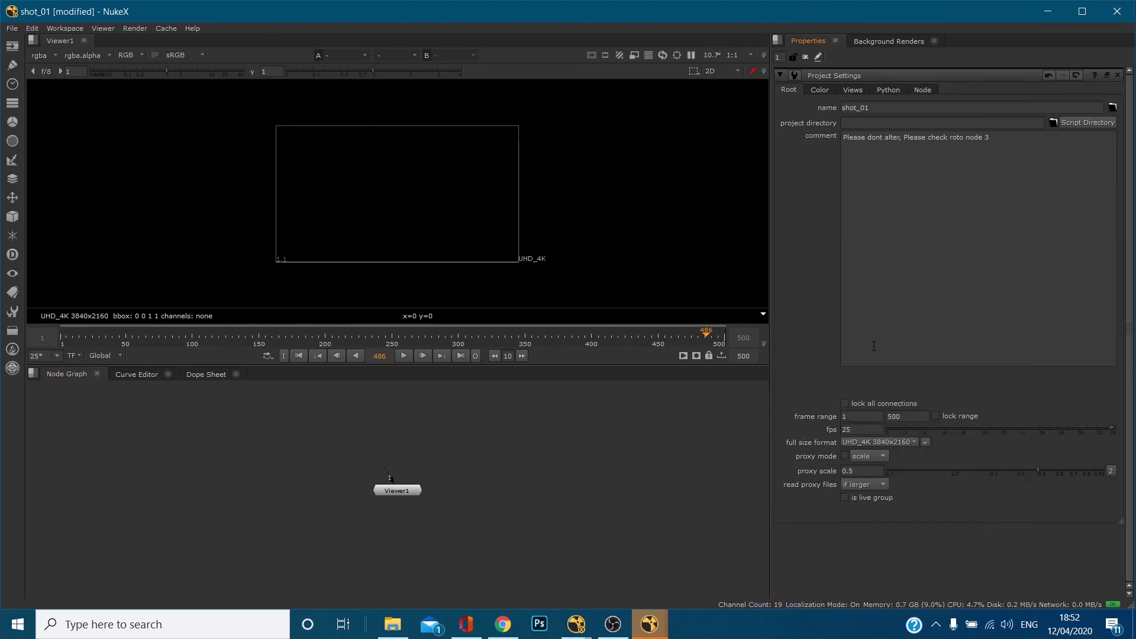
Add a ColorBars node and connect Viewer1's input to it
key("Tab")
type("colo")
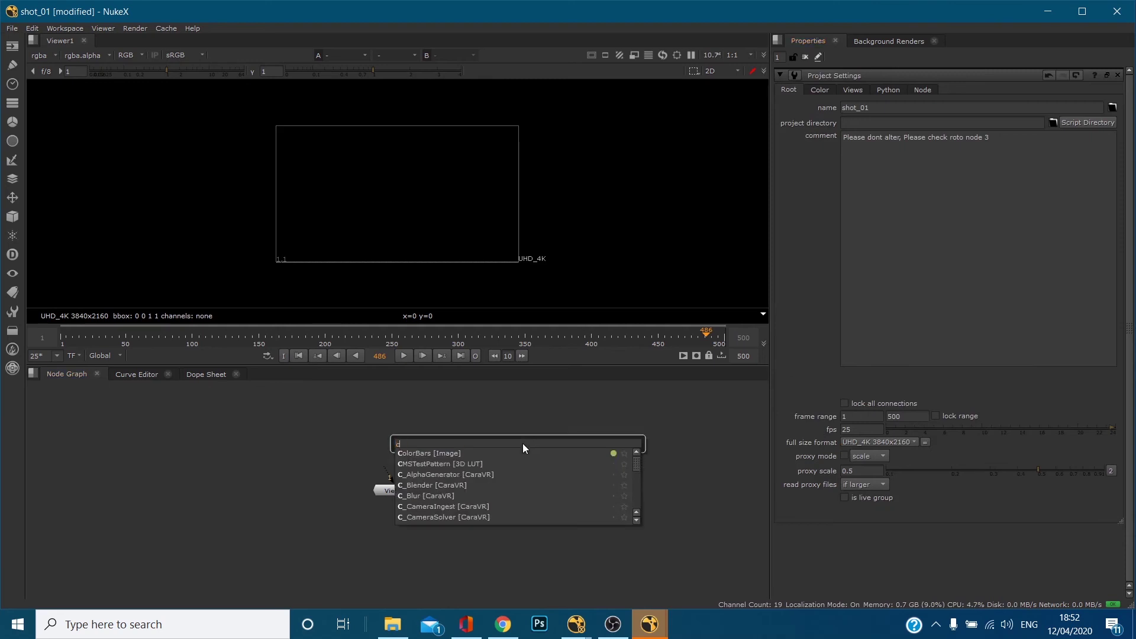
left_click(497, 451)
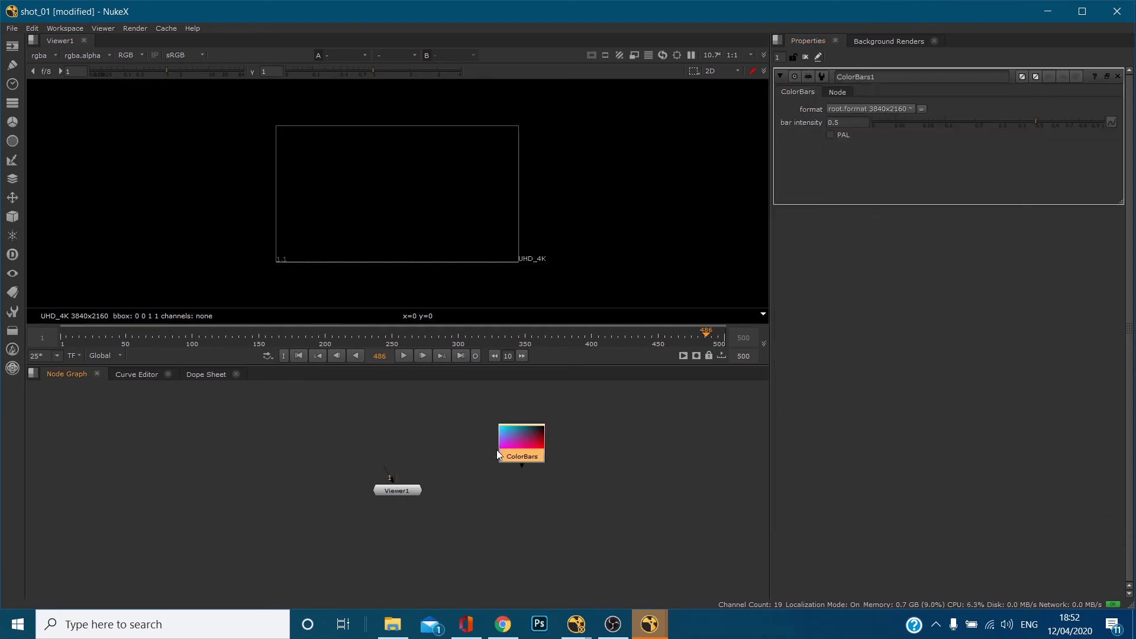
left_click_drag(391, 458, 503, 451)
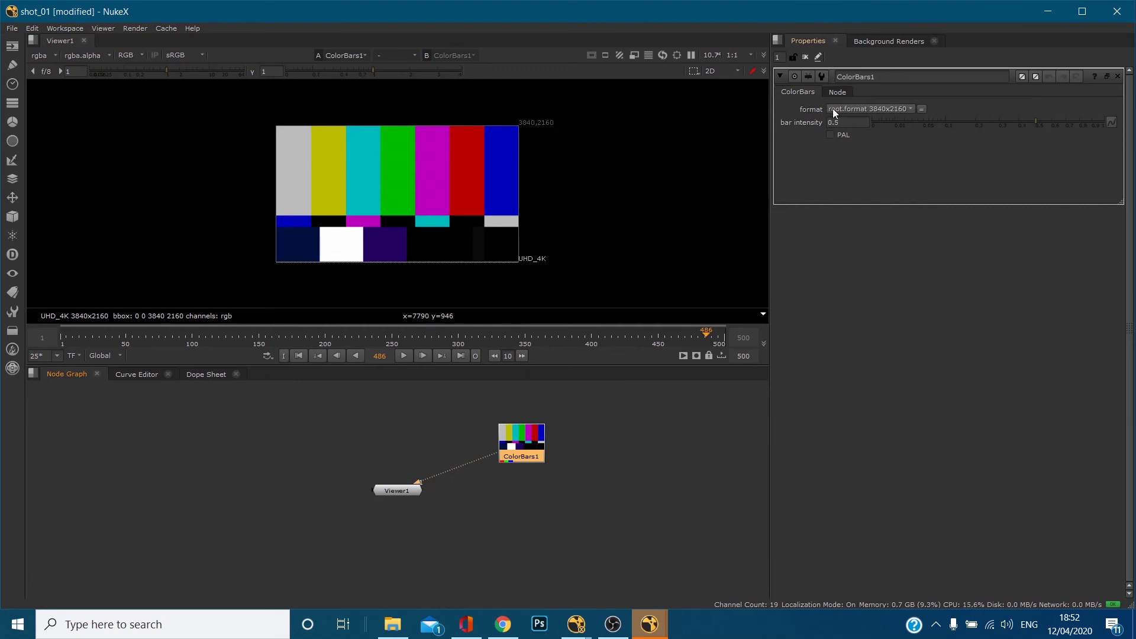
Confirm ColorBars1's format stays root.format, then return to Project Settings
left_click(870, 109)
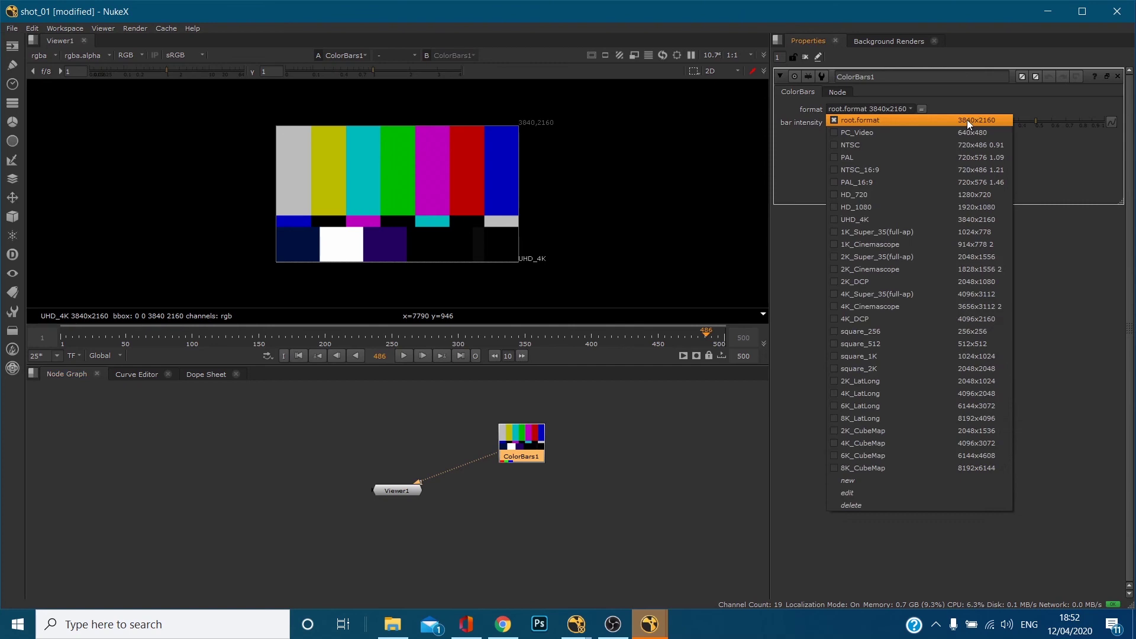
left_click(701, 480)
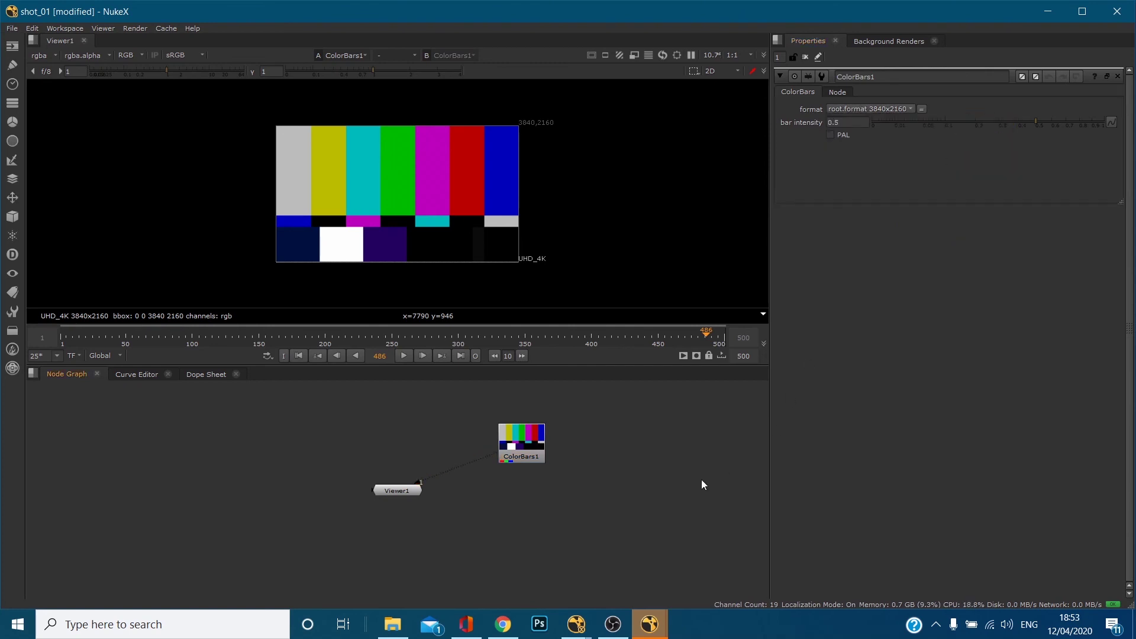
key("s")
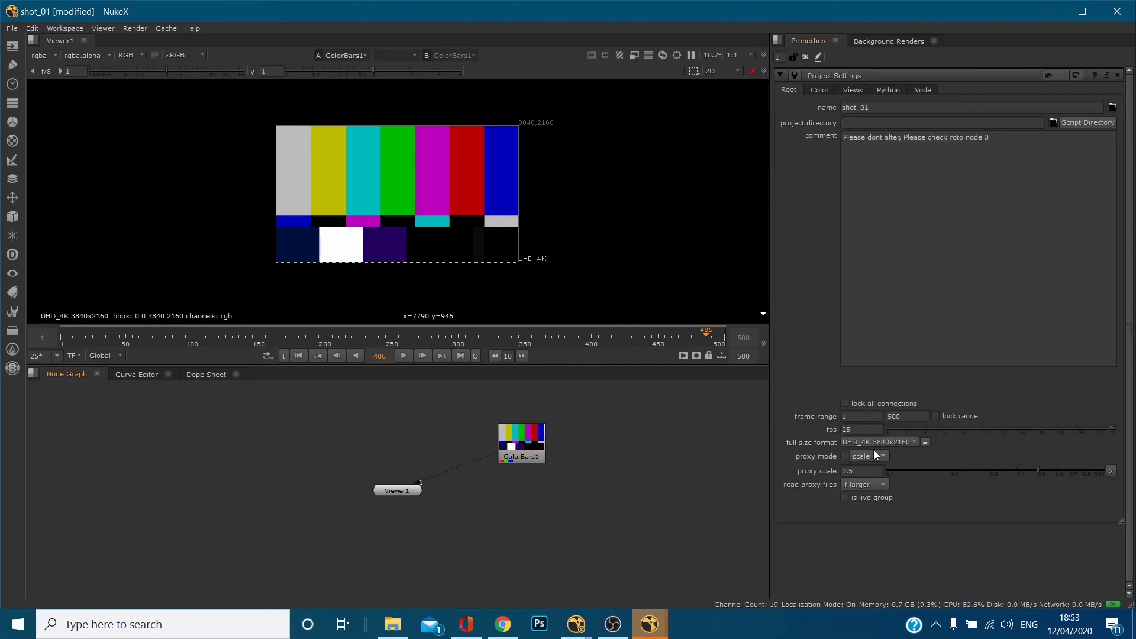
double_click(535, 454)
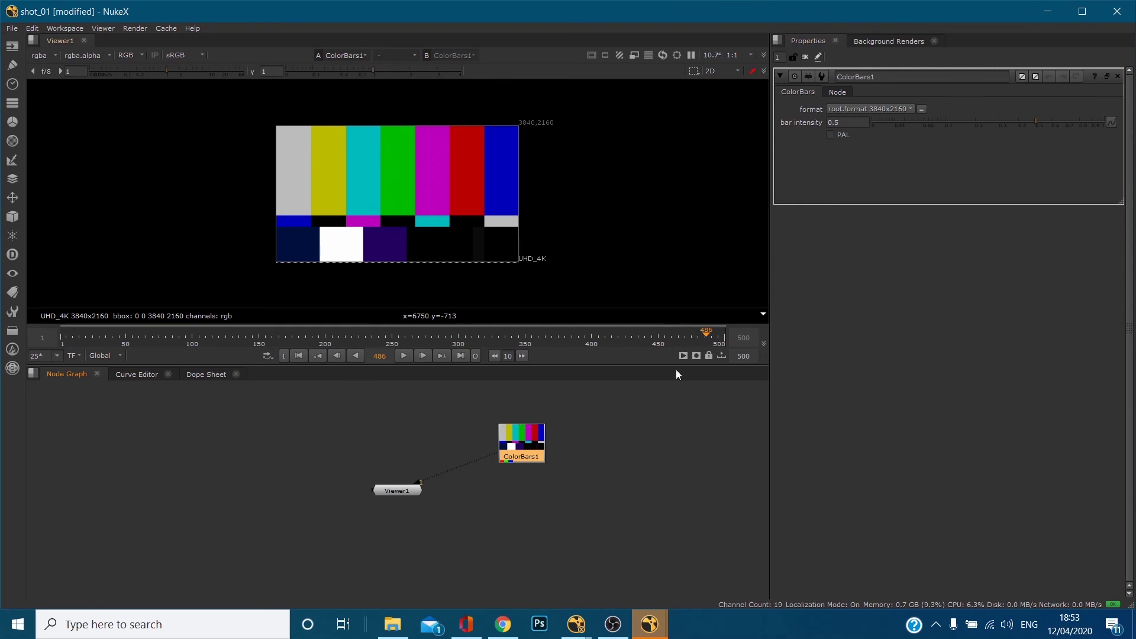
left_click(669, 416)
key("s")
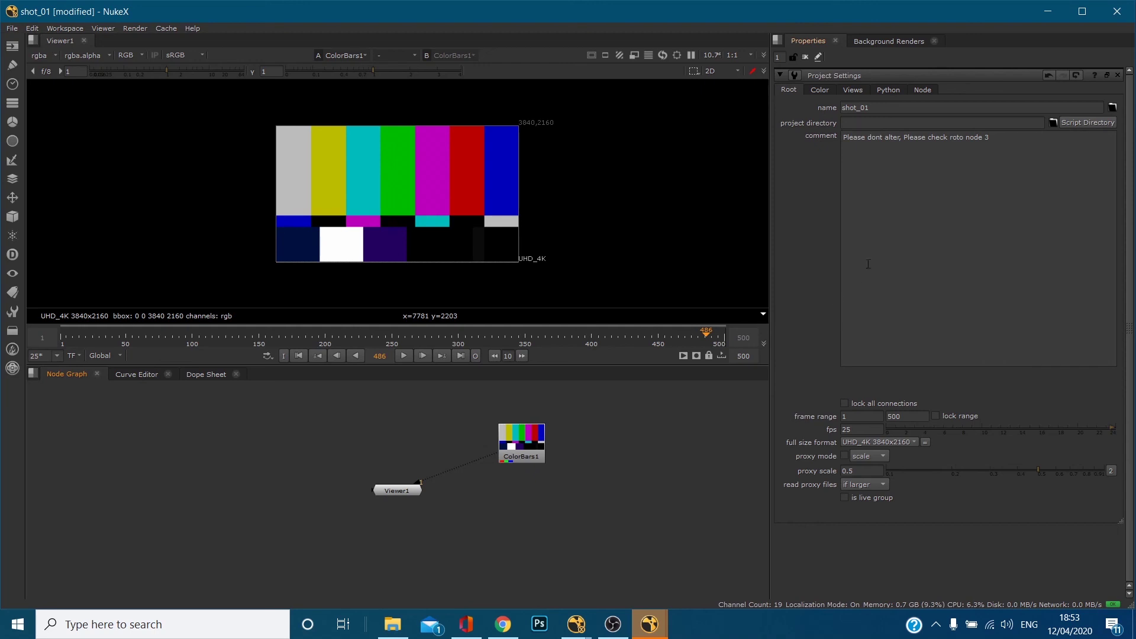
left_click(1030, 170)
key("shift+Left")
key("shift+Left")
key("shift+Left")
key("shift+Left")
key("shift+Left")
key("shift+Left")
key("shift+Left")
key("shift+Left")
key("shift+Left")
key("shift+Left")
key("shift+Left")
key("shift+Left")
key("shift+Left")
key("shift+Left")
key("shift+Left")
key("shift+Left")
key("shift+Left")
key("shift+Left")
key("shift+Left")
key("shift+Left")
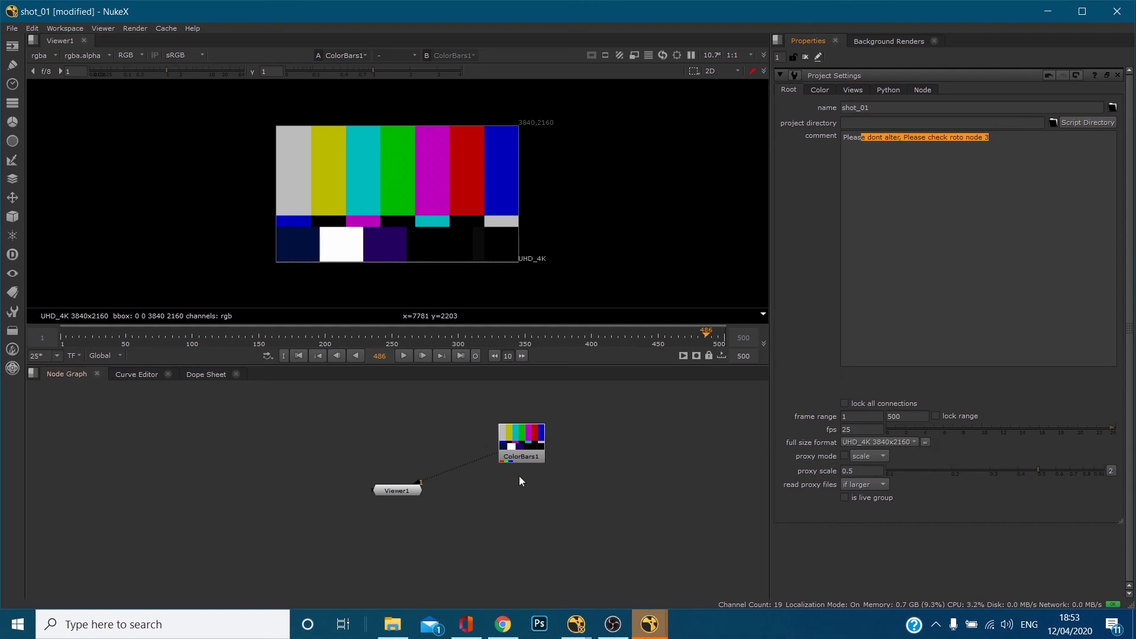
left_click(858, 441)
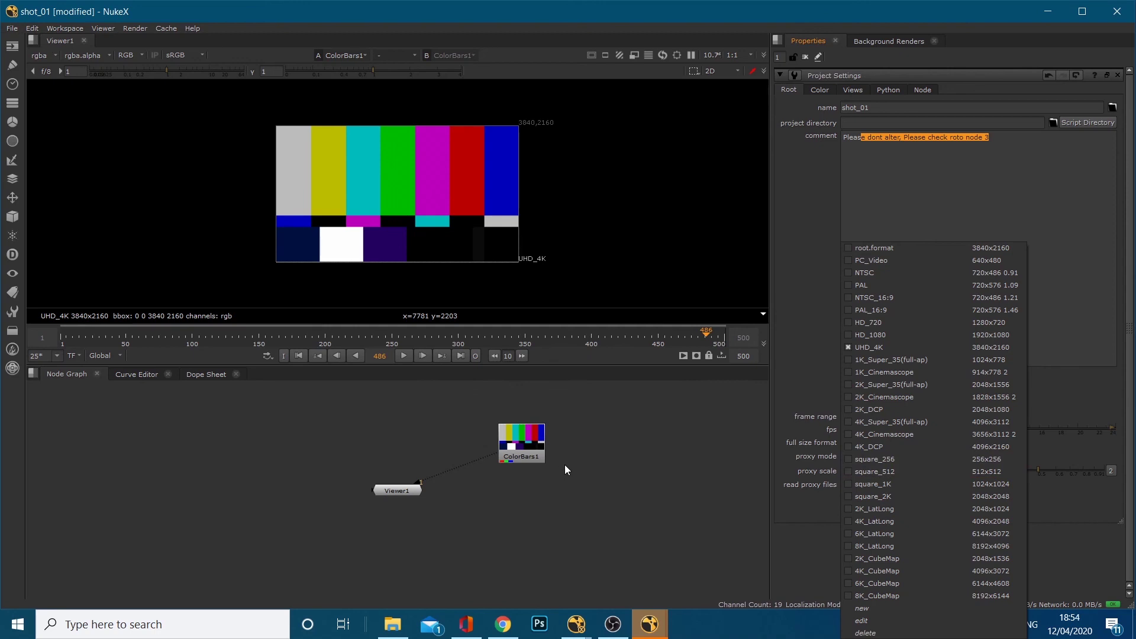
left_click(644, 464)
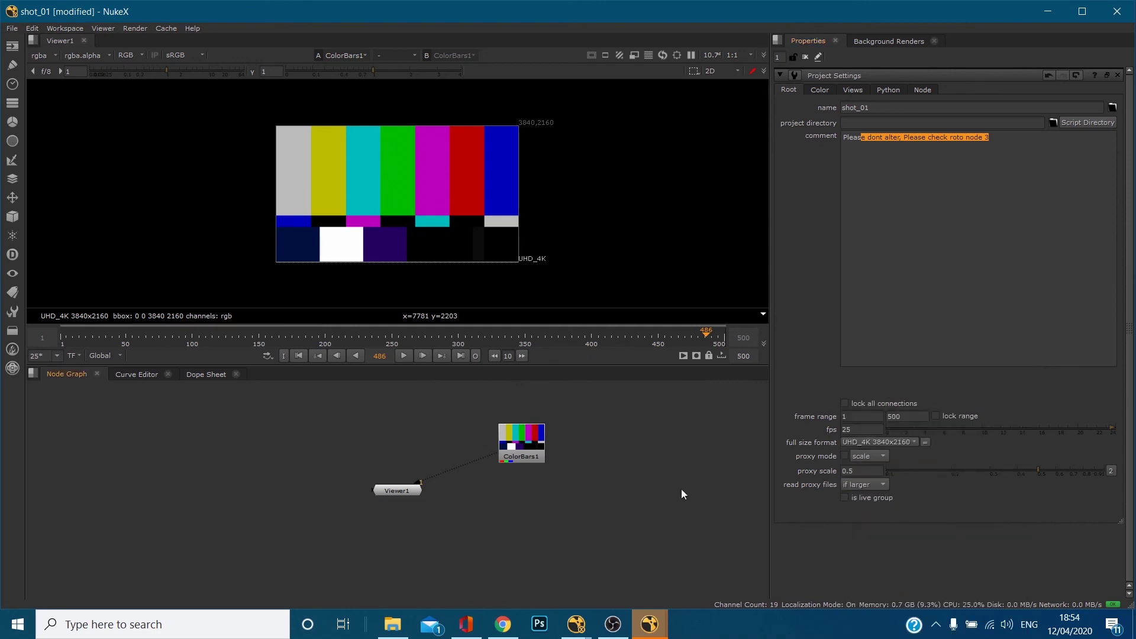